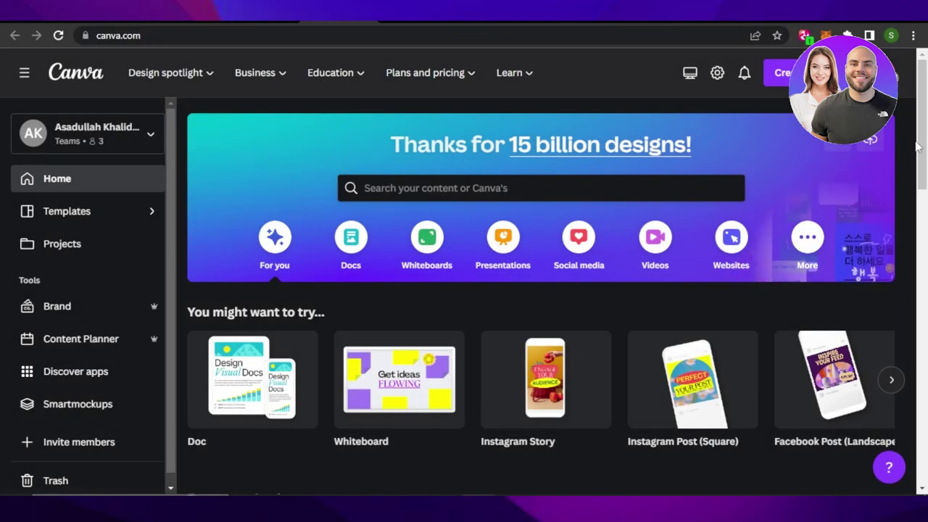
{"action": "scroll", "coordinate": [926, 188], "scroll_direction": "down", "scroll_amount": 2}
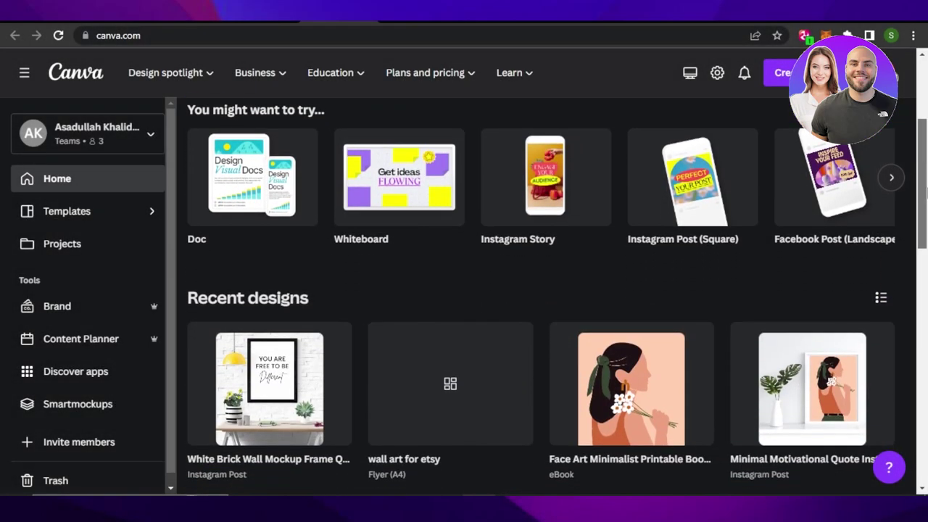
{"action": "scroll", "coordinate": [926, 159], "scroll_direction": "up", "scroll_amount": 3}
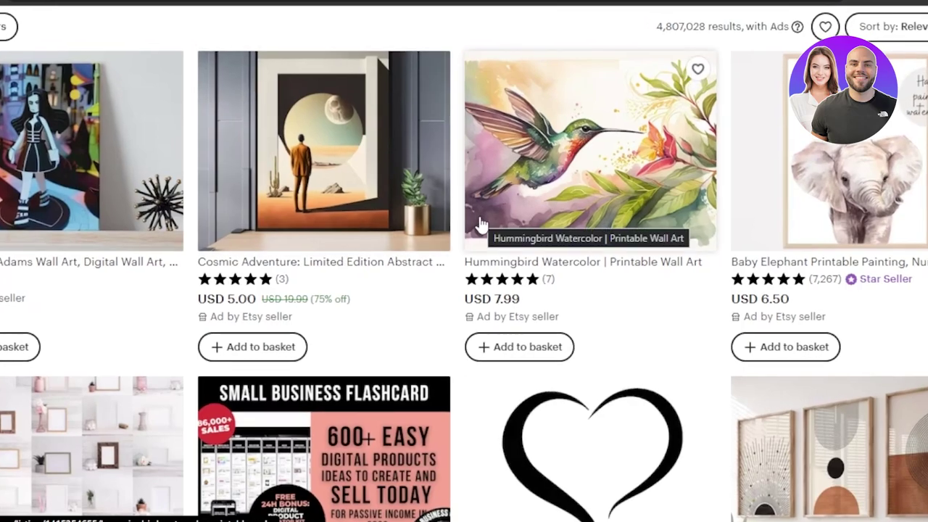
Step: Browse the Etsy search results for digital wall art, examining the listed designs, their prices and their ratings
{"action": "scroll", "coordinate": [709, 203], "scroll_direction": "up", "scroll_amount": 5}
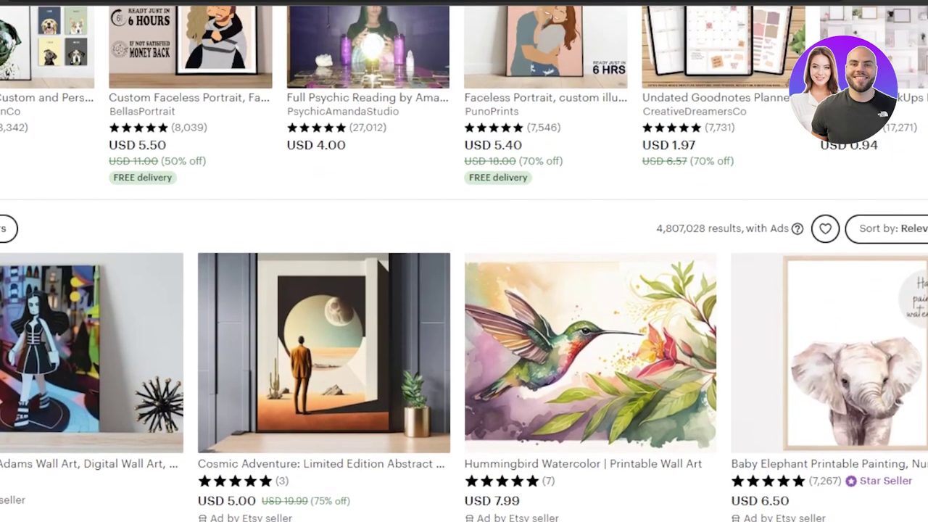
{"action": "scroll", "coordinate": [464, 261], "scroll_direction": "down", "scroll_amount": 5}
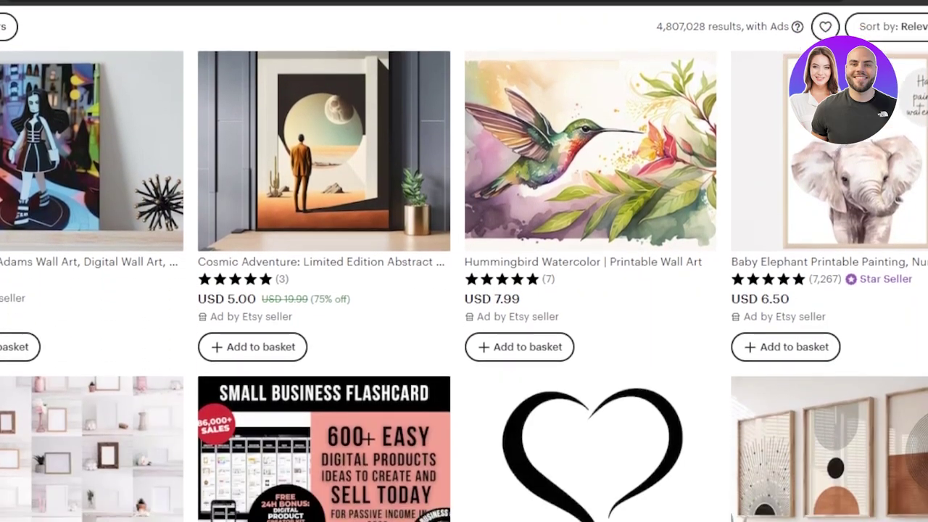
{"action": "scroll", "coordinate": [464, 261], "scroll_direction": "down", "scroll_amount": 2}
{"action": "scroll", "coordinate": [464, 261], "scroll_direction": "down", "scroll_amount": 2}
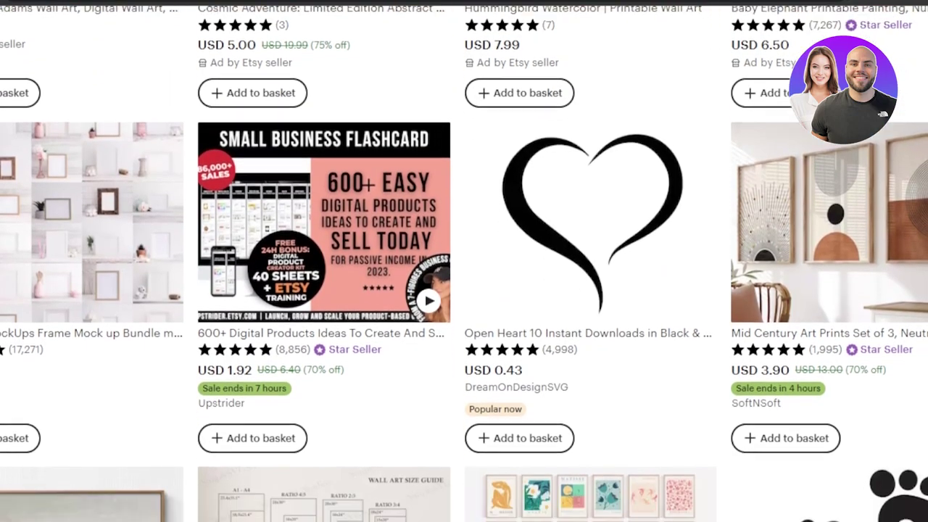
{"action": "scroll", "coordinate": [463, 261], "scroll_direction": "up", "scroll_amount": 6}
{"action": "scroll", "coordinate": [464, 261], "scroll_direction": "up", "scroll_amount": 3}
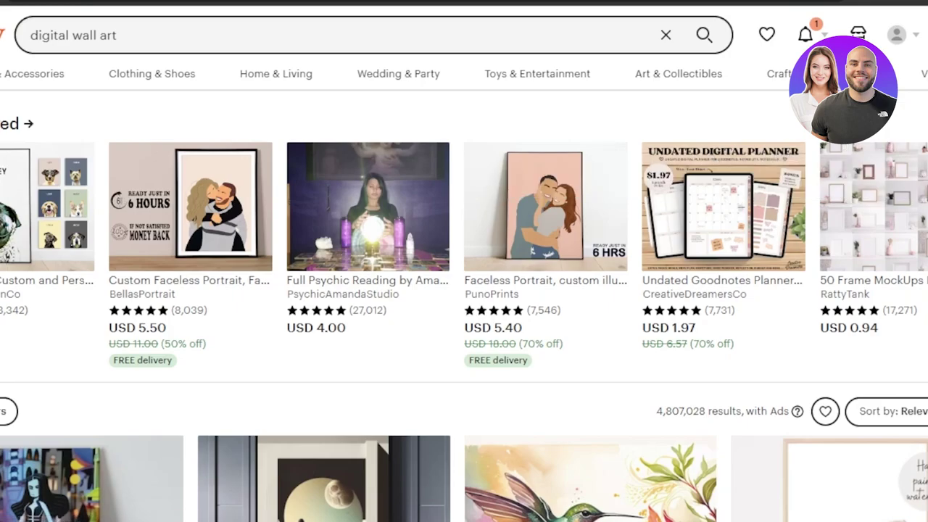
{"action": "scroll", "coordinate": [464, 289], "scroll_direction": "down", "scroll_amount": 10}
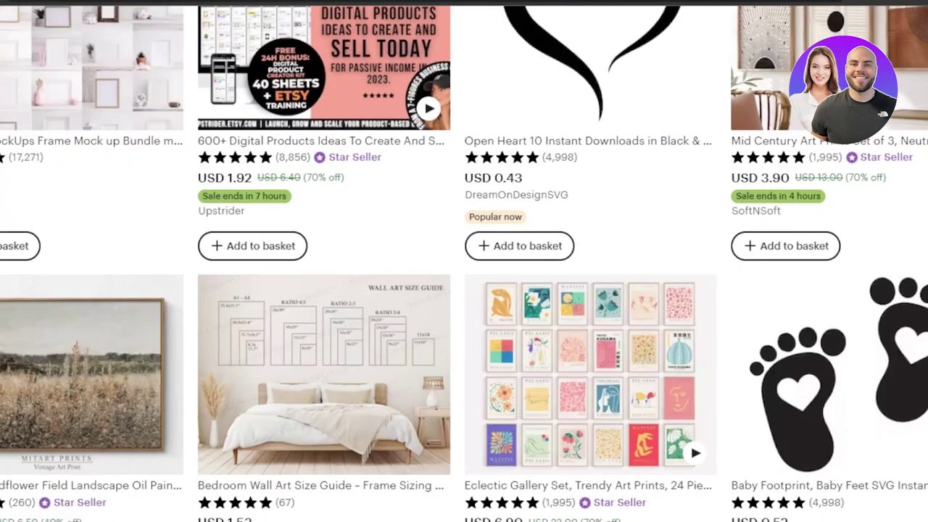
{"action": "scroll", "coordinate": [464, 290], "scroll_direction": "down", "scroll_amount": 3}
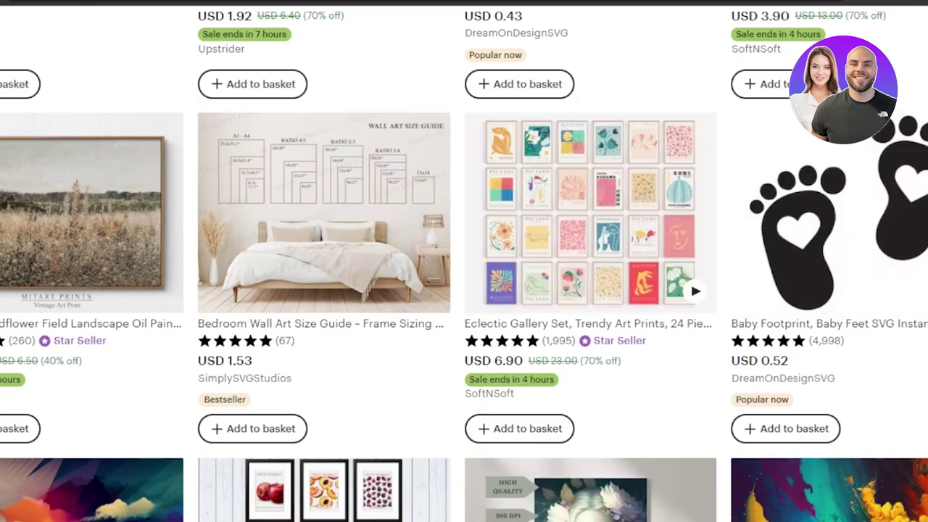
{"action": "scroll", "coordinate": [463, 261], "scroll_direction": "down", "scroll_amount": 5}
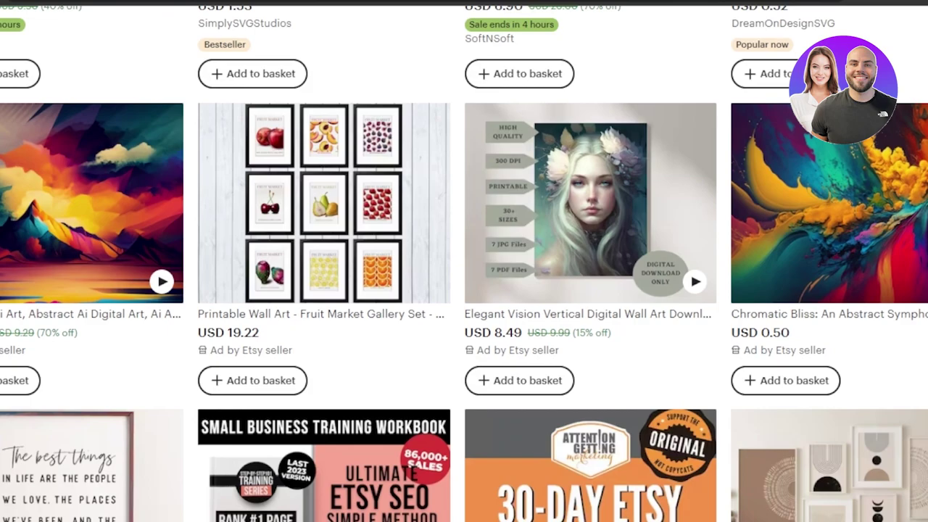
{"action": "scroll", "coordinate": [464, 261], "scroll_direction": "down", "scroll_amount": 4}
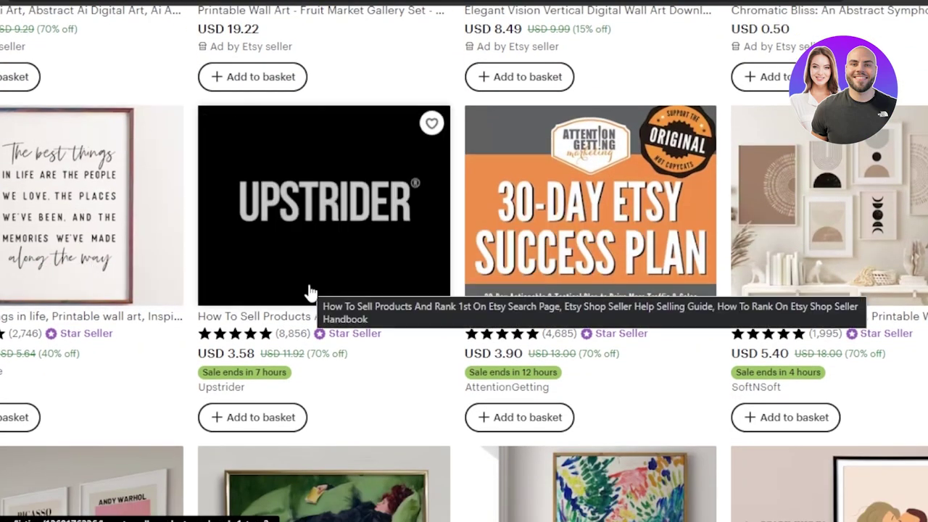
{"action": "scroll", "coordinate": [310, 292], "scroll_direction": "down", "scroll_amount": 4}
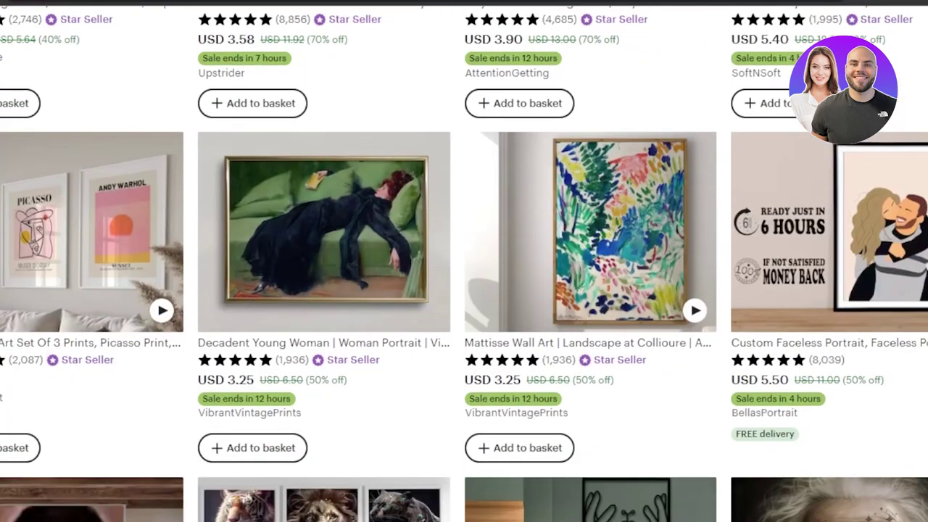
{"action": "scroll", "coordinate": [464, 260], "scroll_direction": "down", "scroll_amount": 4}
{"action": "scroll", "coordinate": [464, 261], "scroll_direction": "down", "scroll_amount": 5}
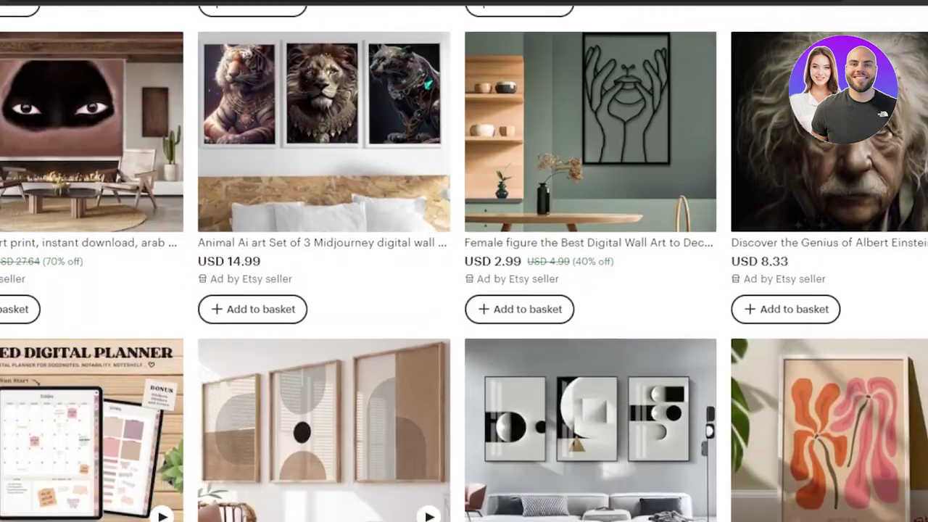
{"action": "scroll", "coordinate": [464, 261], "scroll_direction": "down", "scroll_amount": 2}
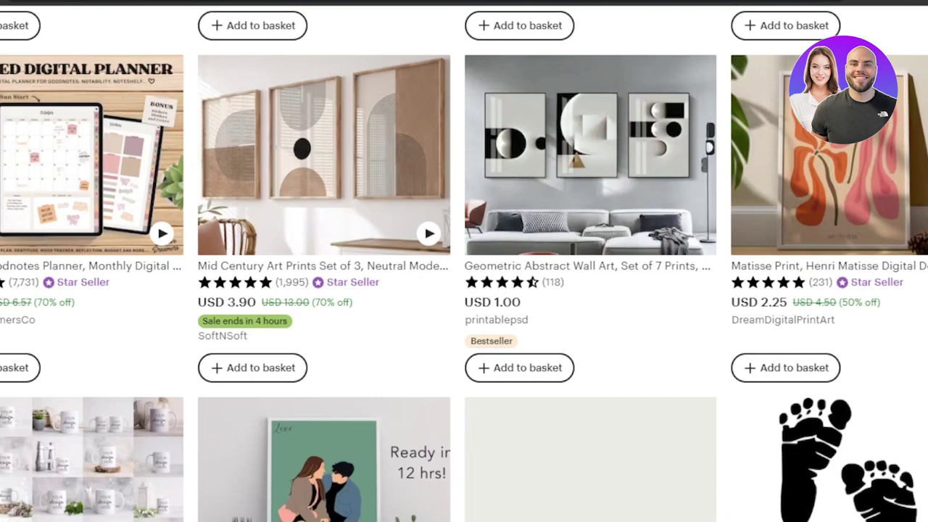
{"action": "scroll", "coordinate": [464, 261], "scroll_direction": "down", "scroll_amount": 1}
{"action": "scroll", "coordinate": [463, 261], "scroll_direction": "up", "scroll_amount": 1}
{"action": "scroll", "coordinate": [464, 261], "scroll_direction": "down", "scroll_amount": 6}
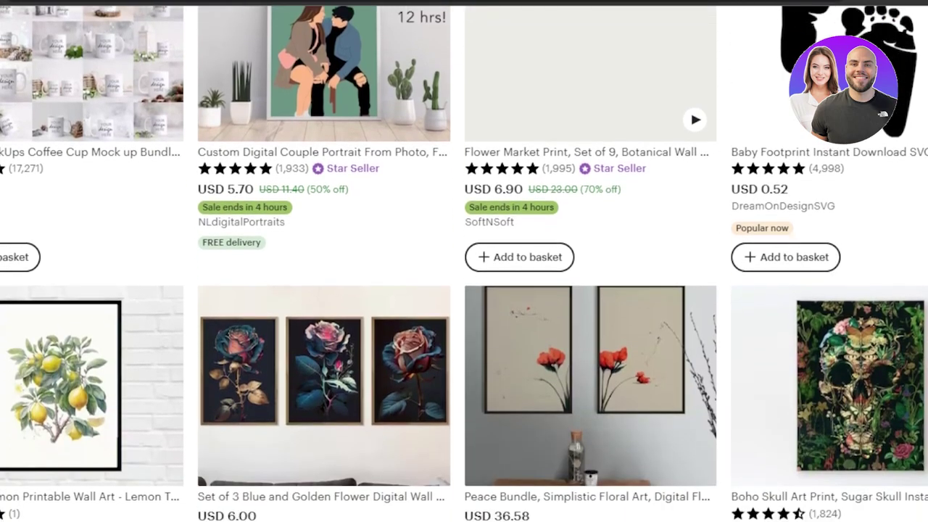
{"action": "scroll", "coordinate": [464, 261], "scroll_direction": "down", "scroll_amount": 3}
{"action": "scroll", "coordinate": [464, 261], "scroll_direction": "down", "scroll_amount": 3}
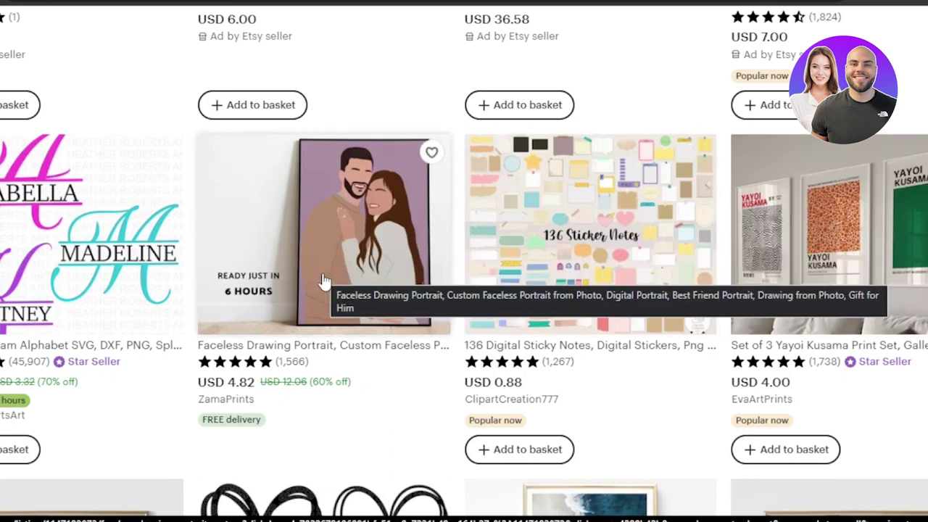
{"action": "scroll", "coordinate": [493, 347], "scroll_direction": "down", "scroll_amount": 3}
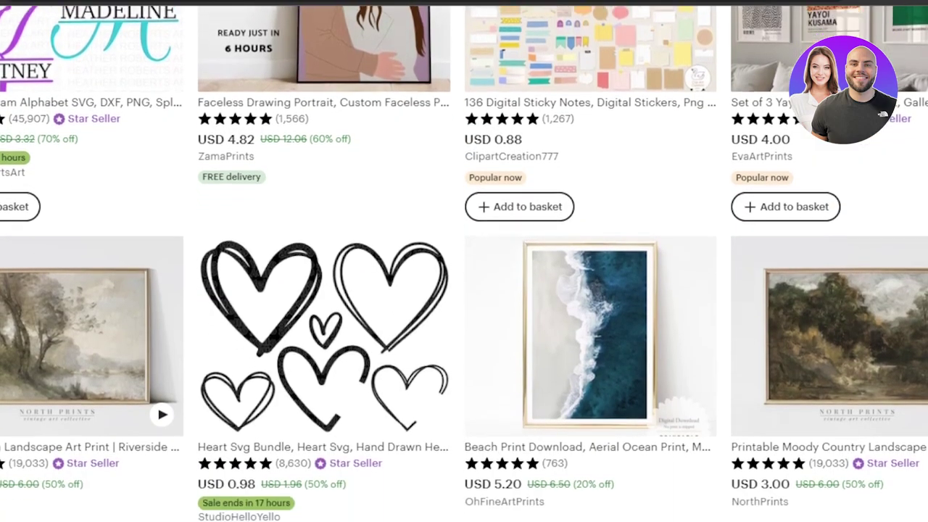
{"action": "scroll", "coordinate": [464, 290], "scroll_direction": "down", "scroll_amount": 5}
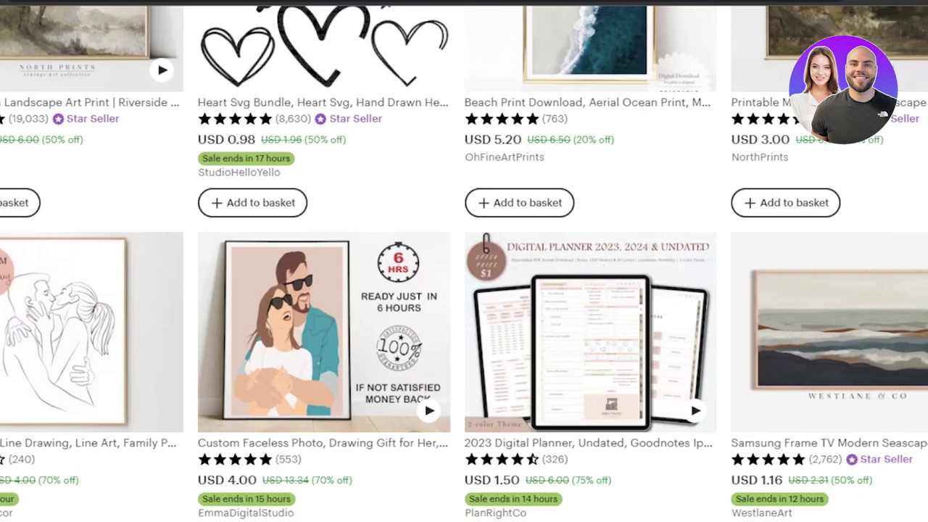
{"action": "scroll", "coordinate": [464, 290], "scroll_direction": "down", "scroll_amount": 6}
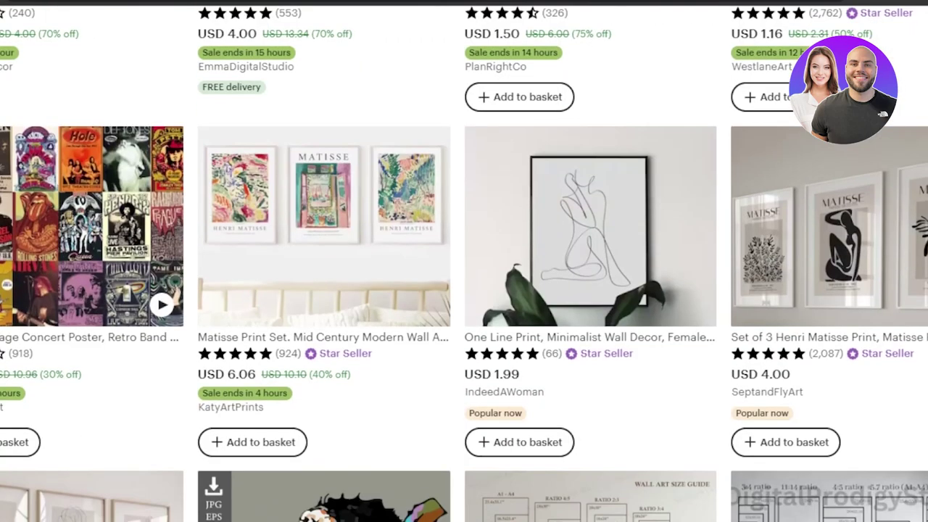
{"action": "scroll", "coordinate": [464, 290], "scroll_direction": "up", "scroll_amount": 20}
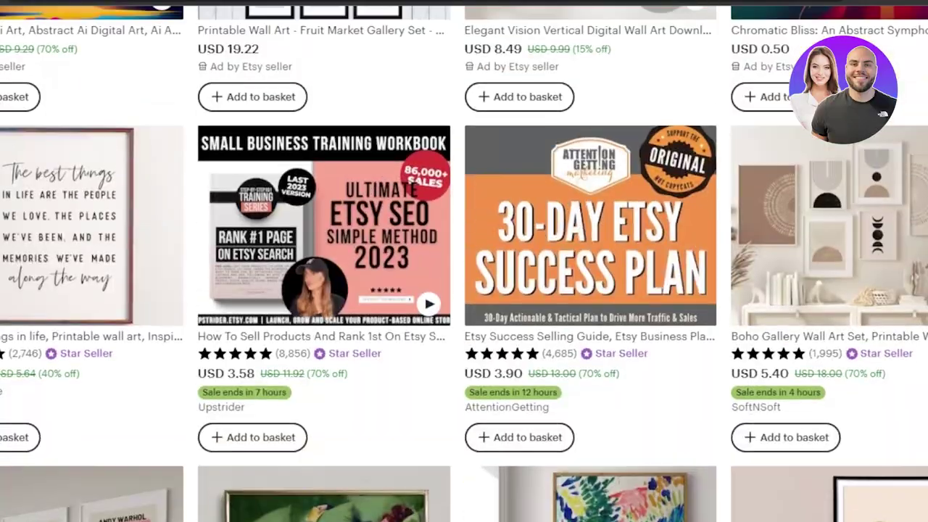
{"action": "scroll", "coordinate": [463, 290], "scroll_direction": "up", "scroll_amount": 20}
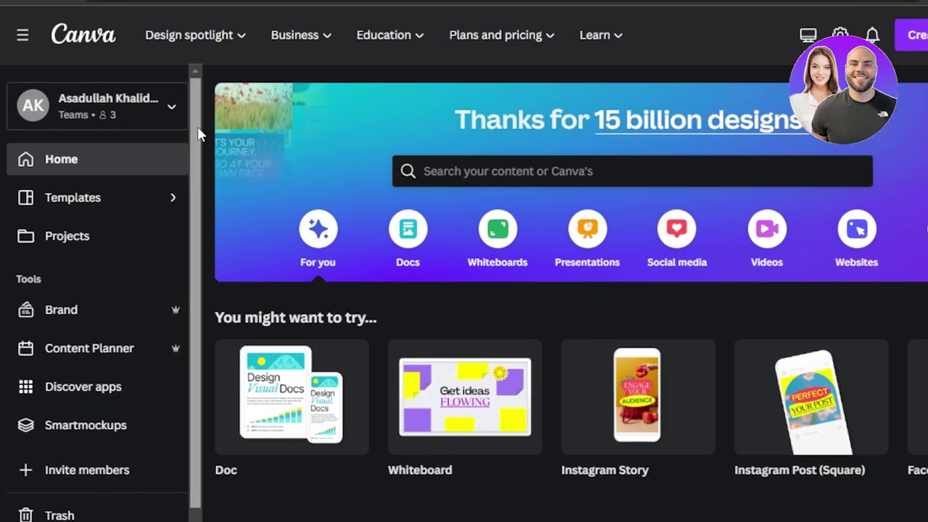
{"action": "scroll", "coordinate": [200, 133], "scroll_direction": "down", "scroll_amount": 1}
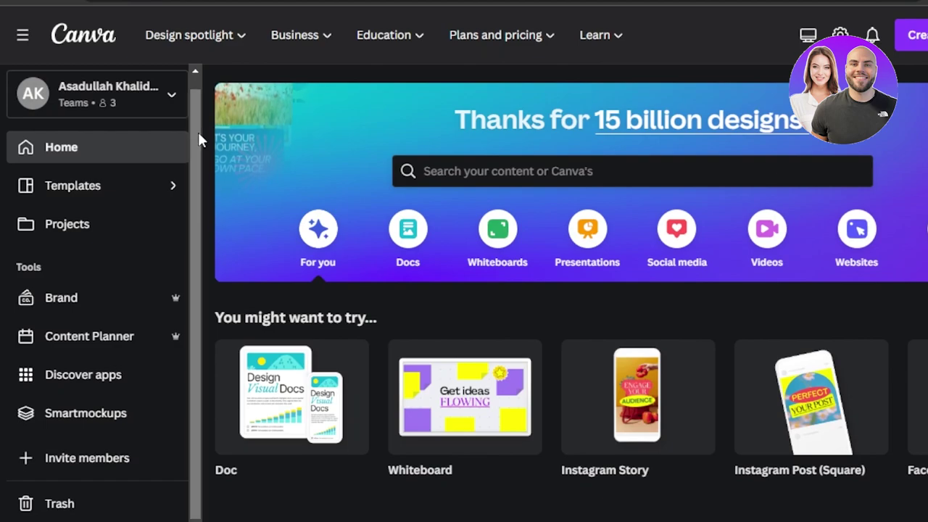
{"action": "scroll", "coordinate": [200, 116], "scroll_direction": "up", "scroll_amount": 1}
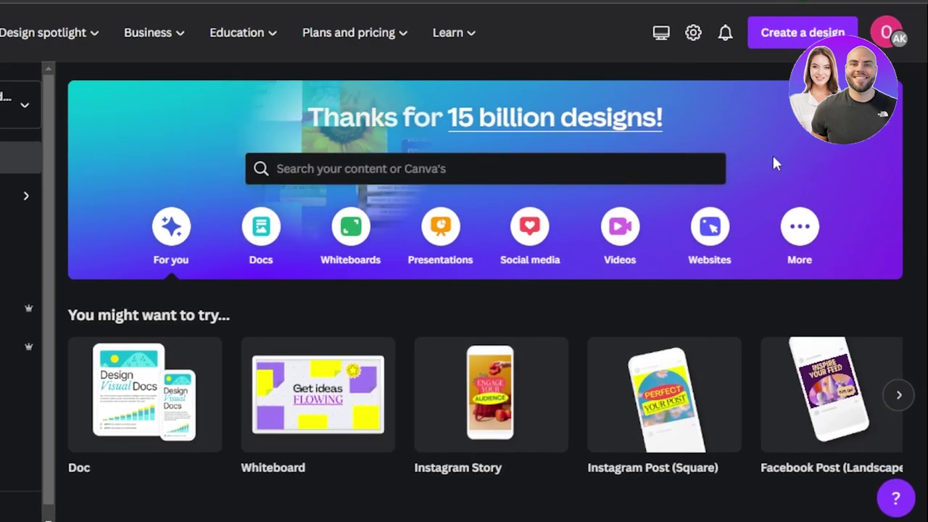
Step: View the custom size settings for creating a new design, and return to the design type search
{"action": "left_click", "coordinate": [797, 33]}
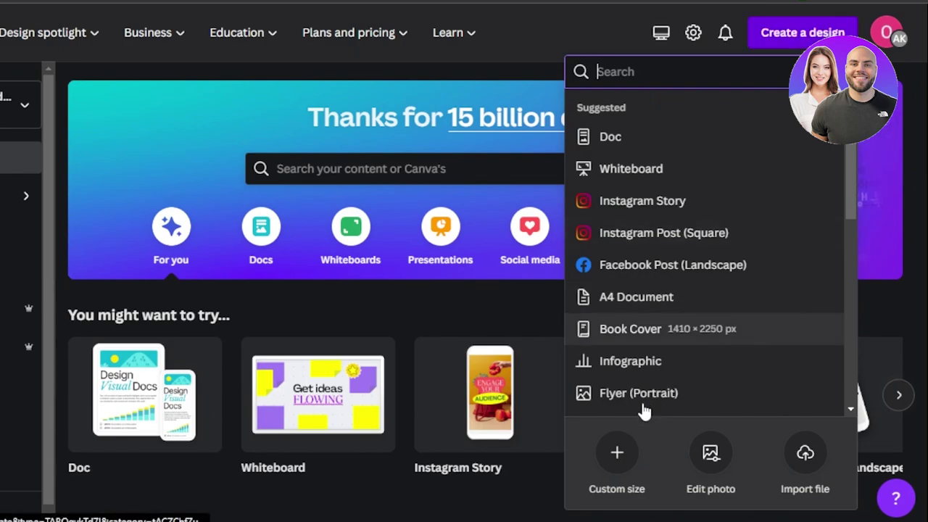
{"action": "left_click", "coordinate": [619, 457]}
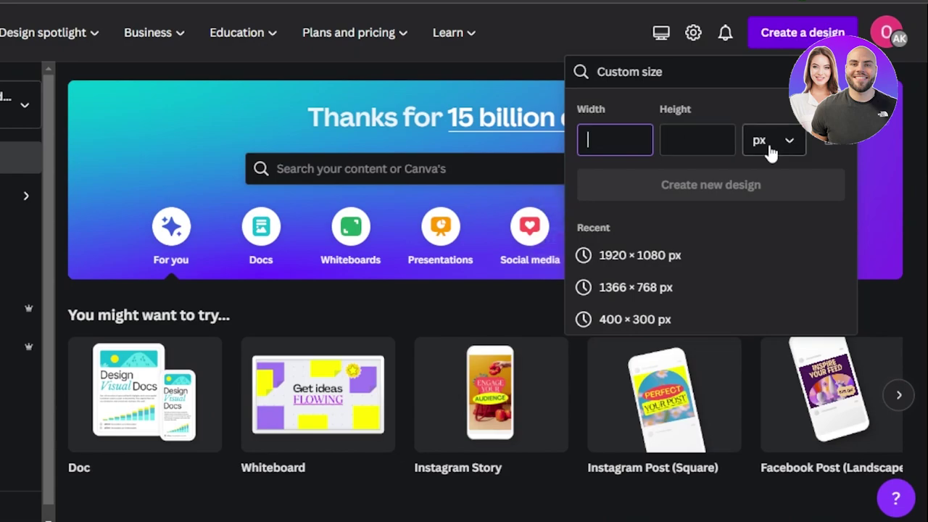
{"action": "left_click", "coordinate": [652, 72]}
{"action": "key", "text": "BackSpace"}
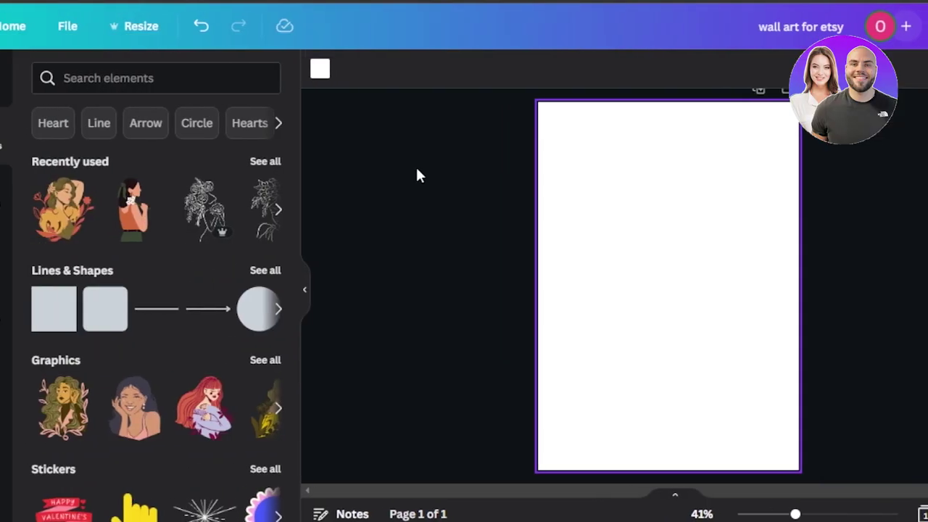
Step: Examine the elements, uploads and text options available for the blank wall art page
{"action": "left_click", "coordinate": [618, 206]}
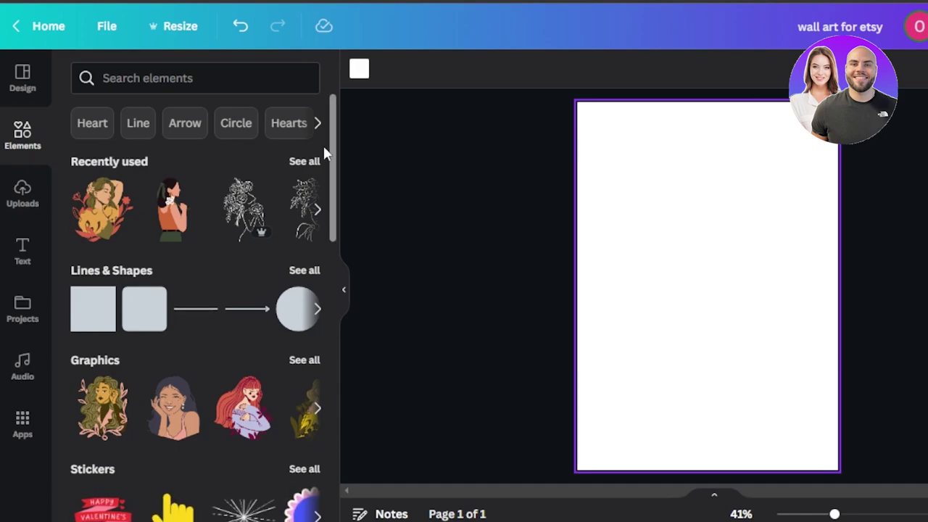
{"action": "left_click_drag", "start_coordinate": [332, 105], "coordinate": [335, 392]}
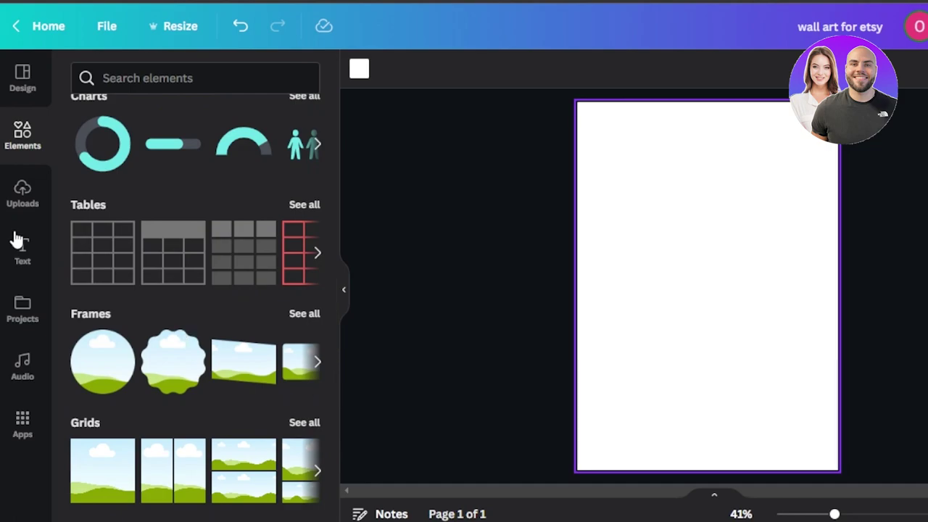
{"action": "left_click", "coordinate": [20, 190]}
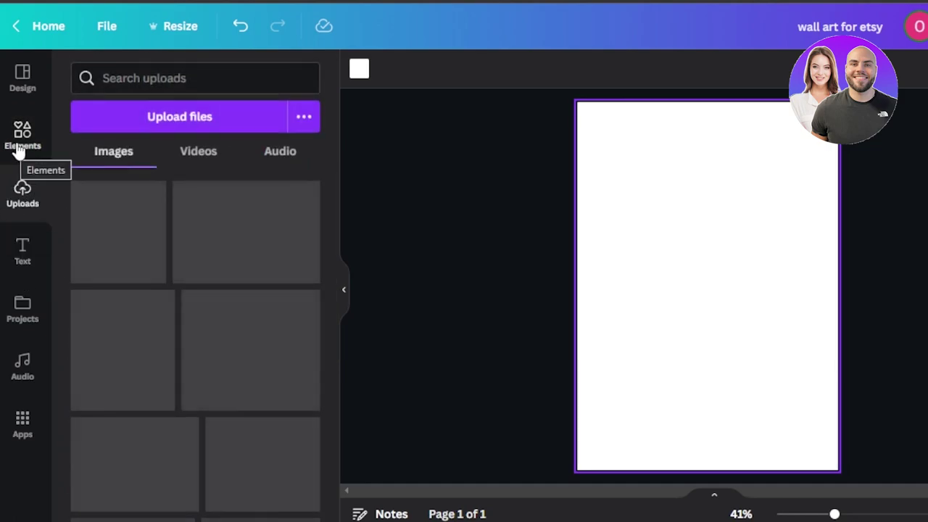
{"action": "left_click", "coordinate": [21, 145]}
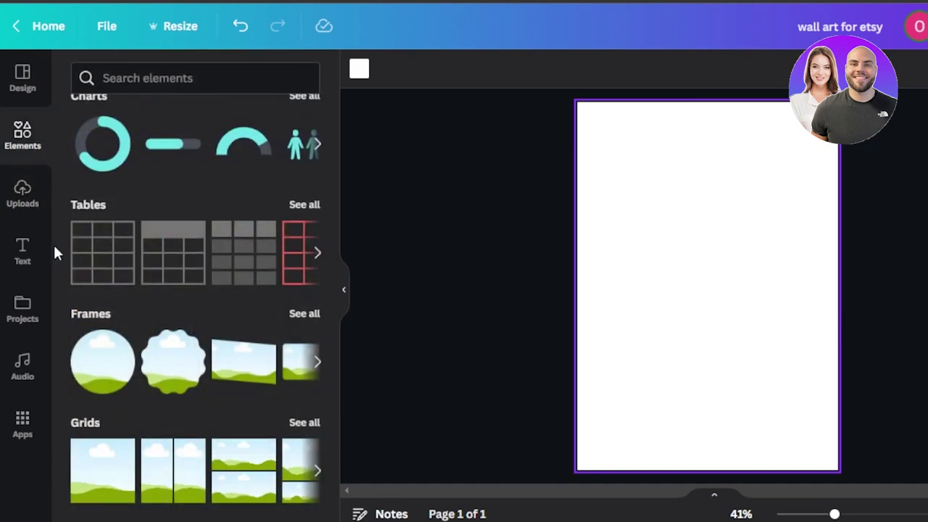
{"action": "left_click", "coordinate": [36, 258]}
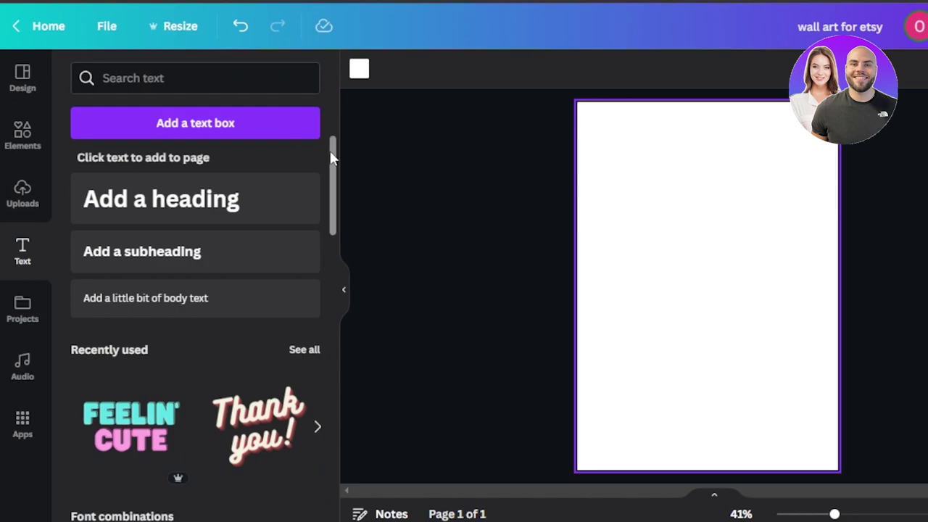
{"action": "left_click_drag", "start_coordinate": [332, 155], "coordinate": [334, 191]}
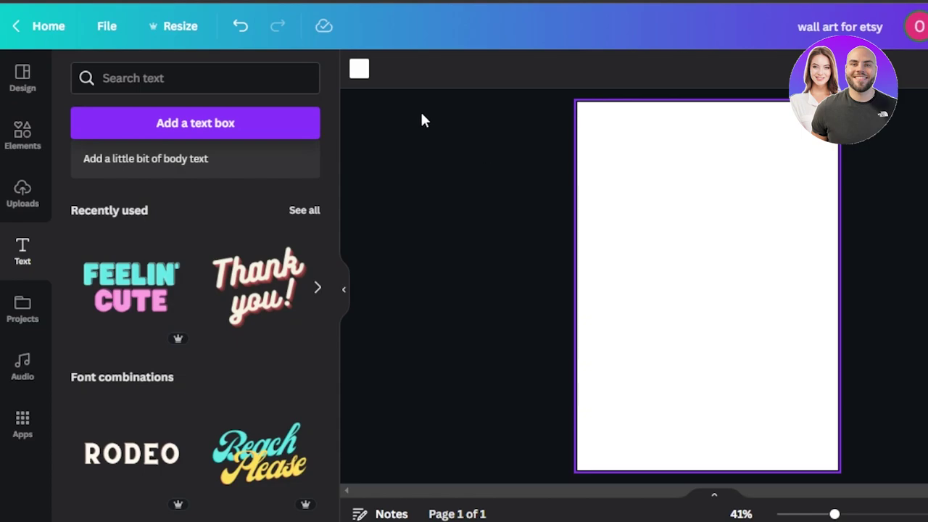
Step: Set the page background to a custom dark red, #601E1E
{"action": "left_click", "coordinate": [359, 70]}
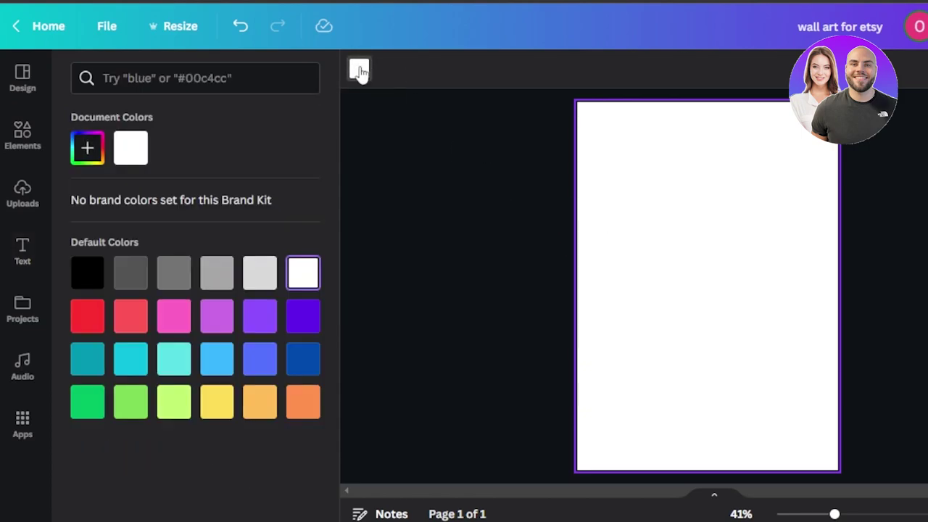
{"action": "left_click", "coordinate": [88, 149]}
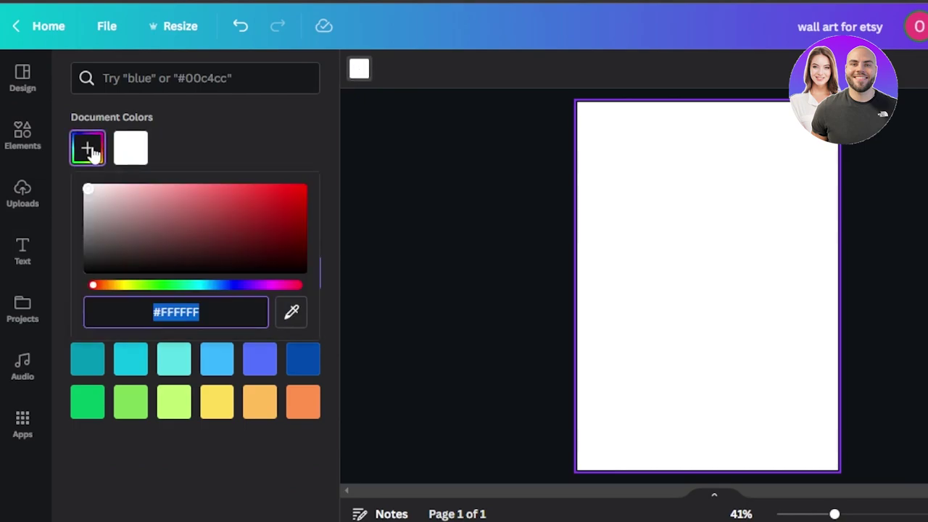
{"action": "left_click_drag", "start_coordinate": [89, 194], "coordinate": [237, 240]}
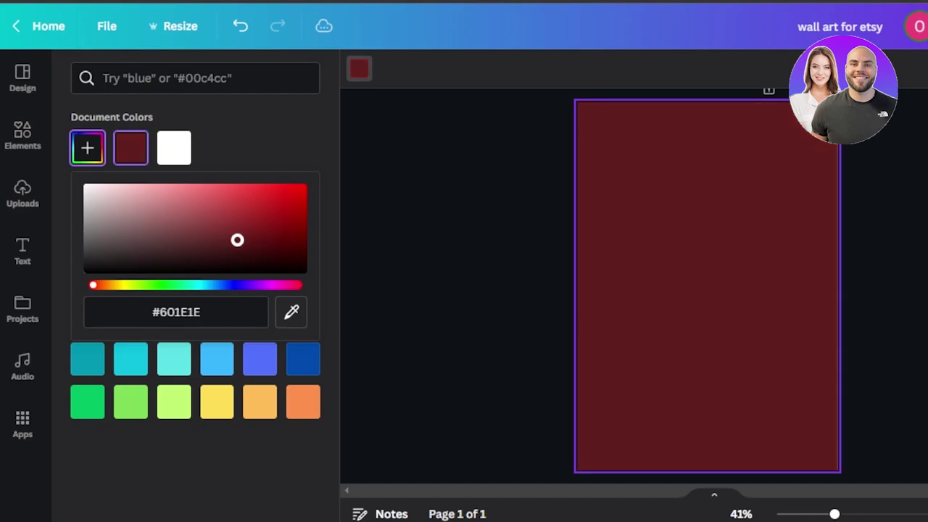
{"action": "left_click", "coordinate": [429, 315]}
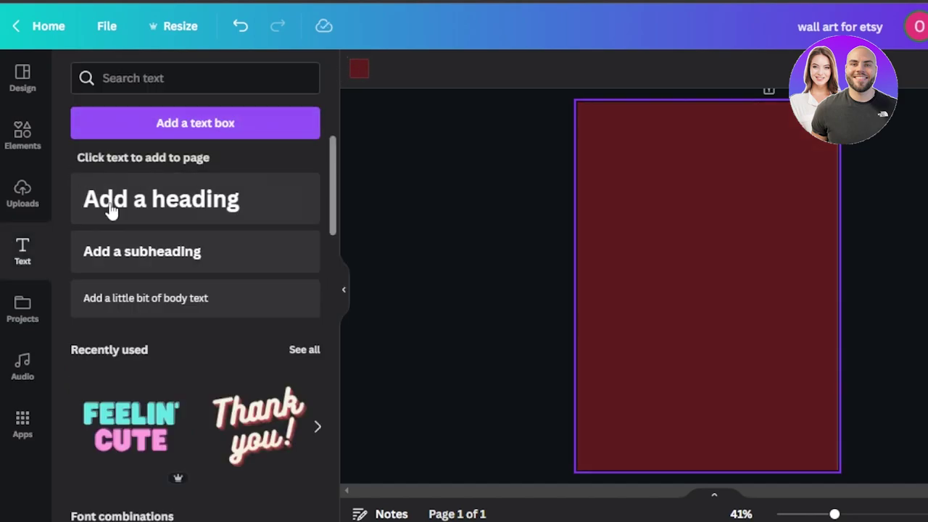
Step: Change the page background to a custom light peach, #FFC7A5
{"action": "left_click", "coordinate": [360, 70]}
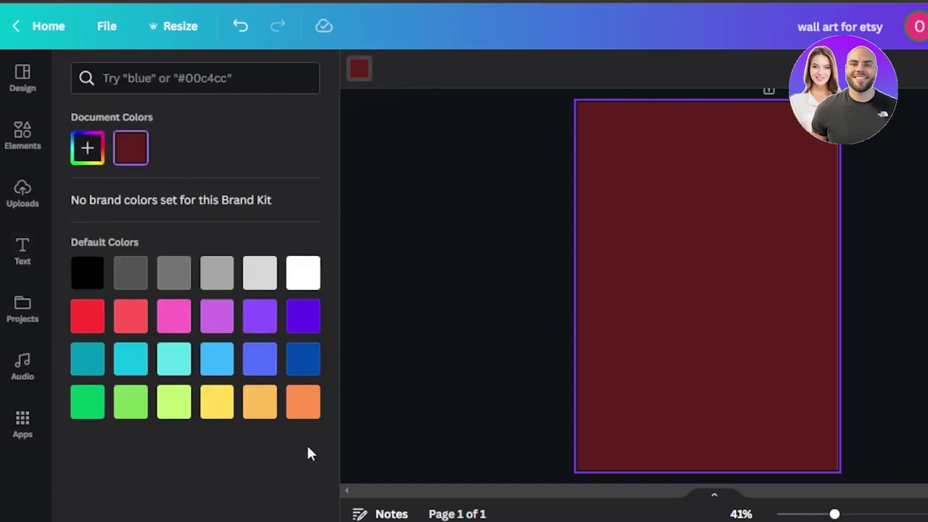
{"action": "left_click", "coordinate": [304, 422]}
{"action": "left_click", "coordinate": [86, 150]}
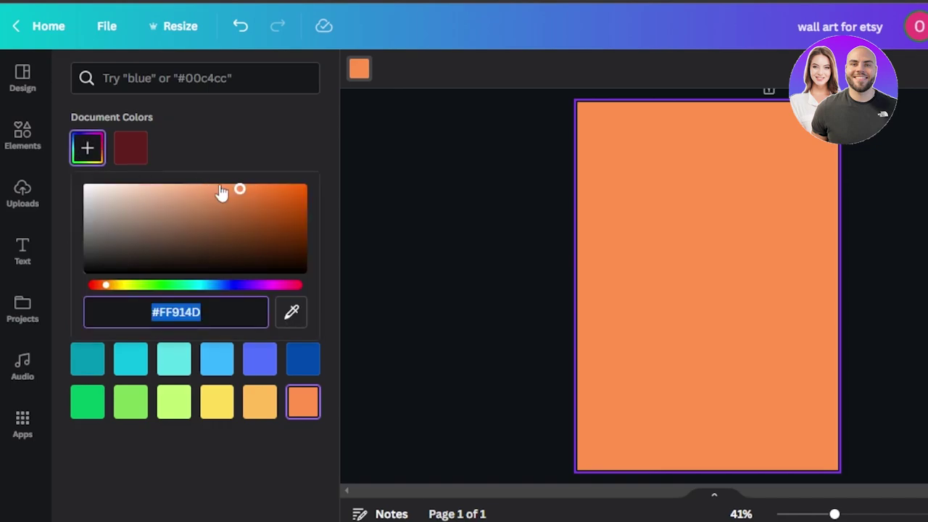
{"action": "left_click_drag", "start_coordinate": [241, 192], "coordinate": [163, 185]}
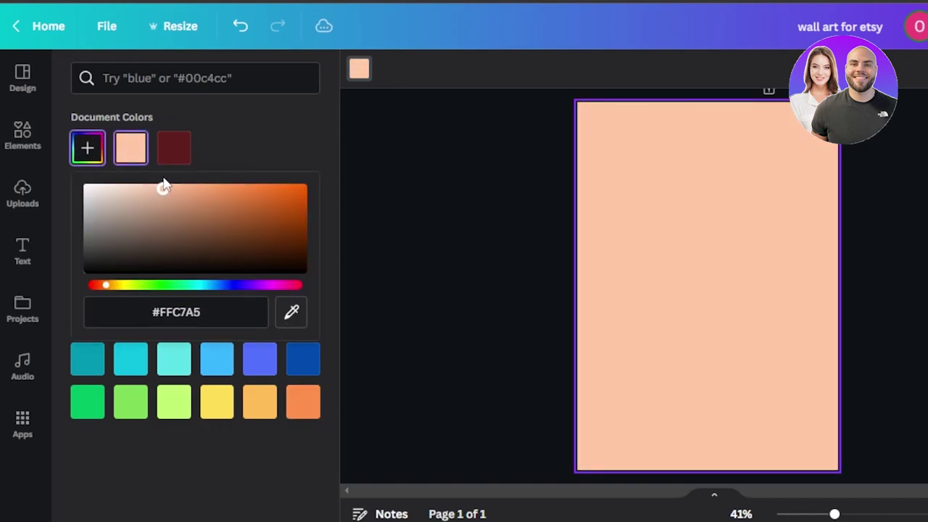
{"action": "left_click", "coordinate": [362, 217]}
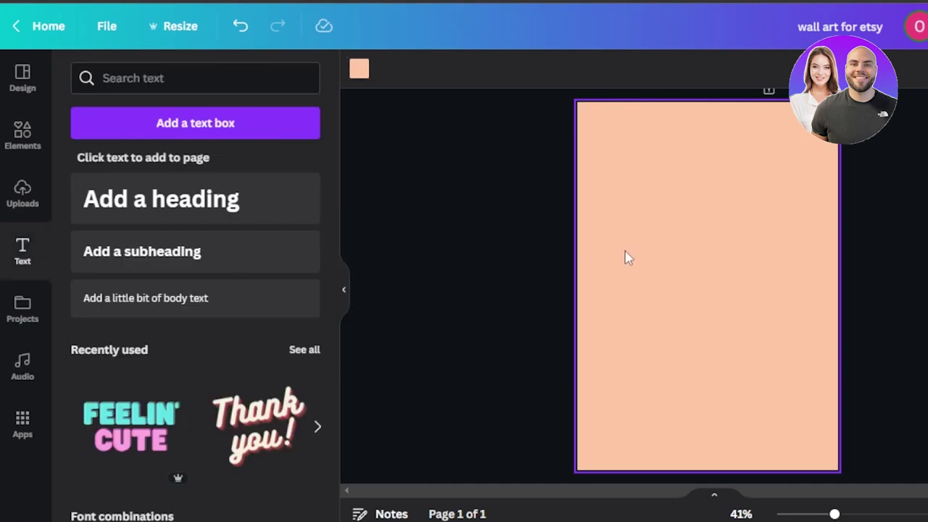
Step: Search the elements for "woman" and limit the results to graphics
{"action": "left_click", "coordinate": [23, 138]}
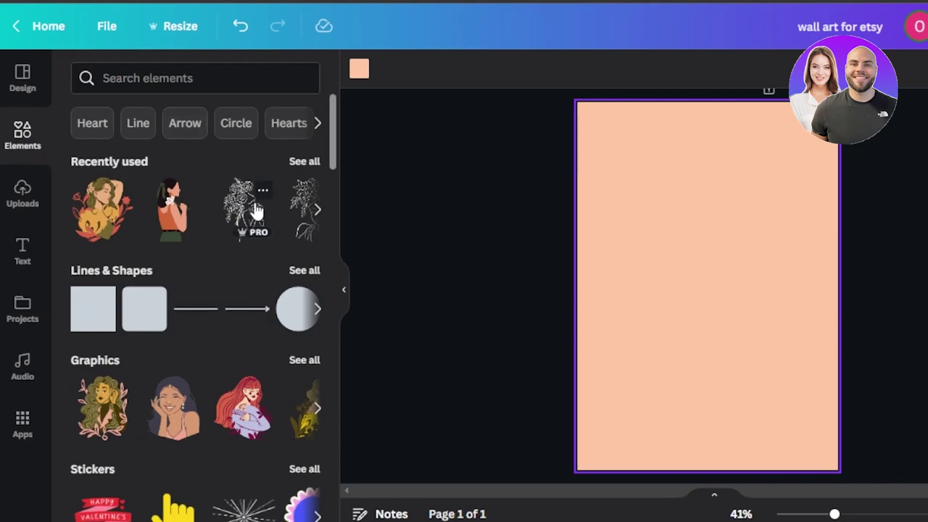
{"action": "left_click", "coordinate": [181, 78]}
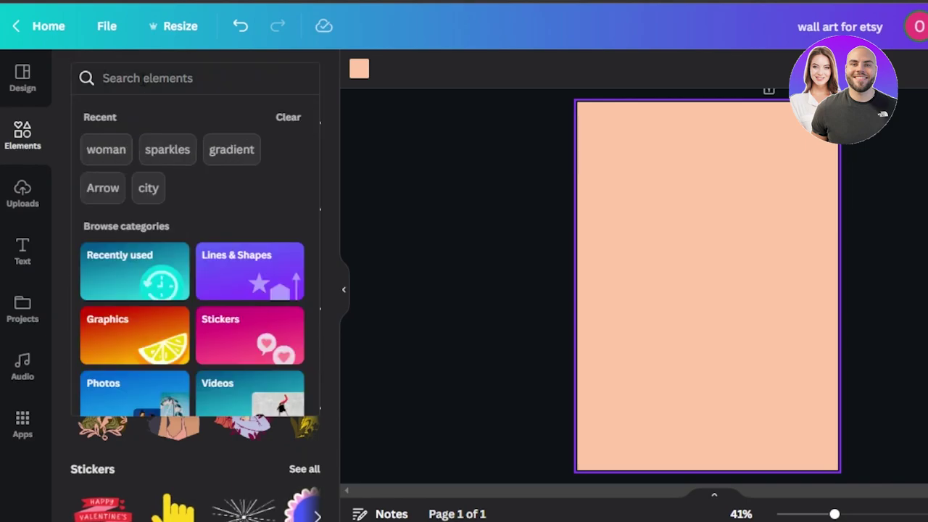
{"action": "left_click", "coordinate": [106, 149]}
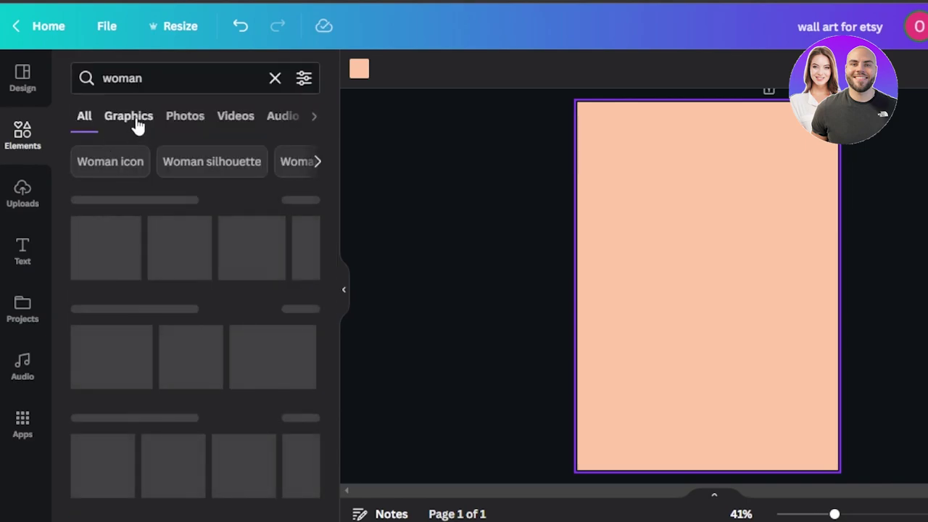
{"action": "left_click", "coordinate": [136, 123]}
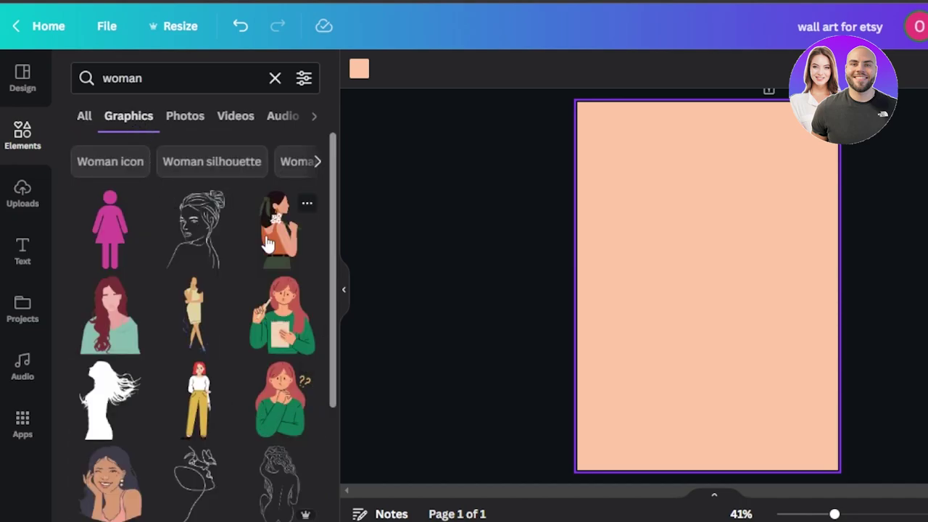
Step: Browse the woman graphics and add the side-profile illustration of a woman with an afro and a yellow off-shoulder top to the page
{"action": "left_click_drag", "start_coordinate": [334, 163], "coordinate": [333, 417]}
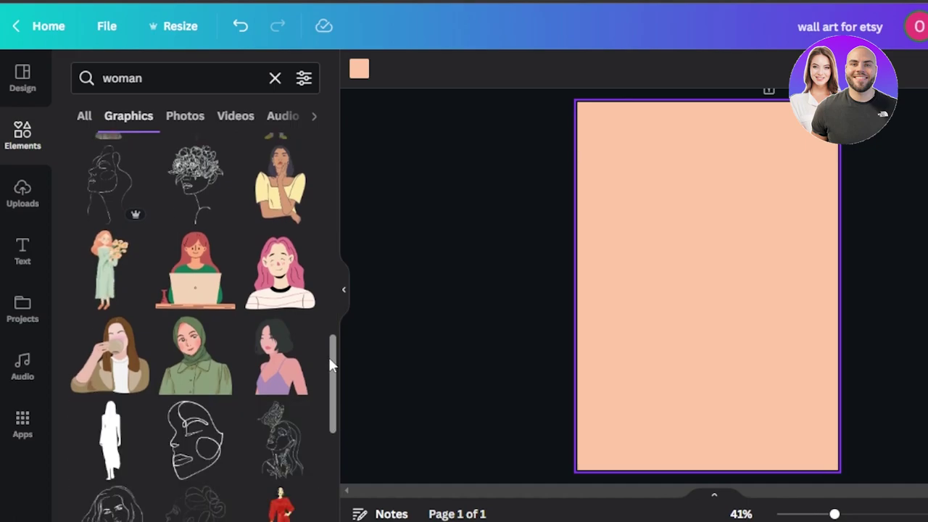
{"action": "left_click_drag", "start_coordinate": [335, 356], "coordinate": [337, 408]}
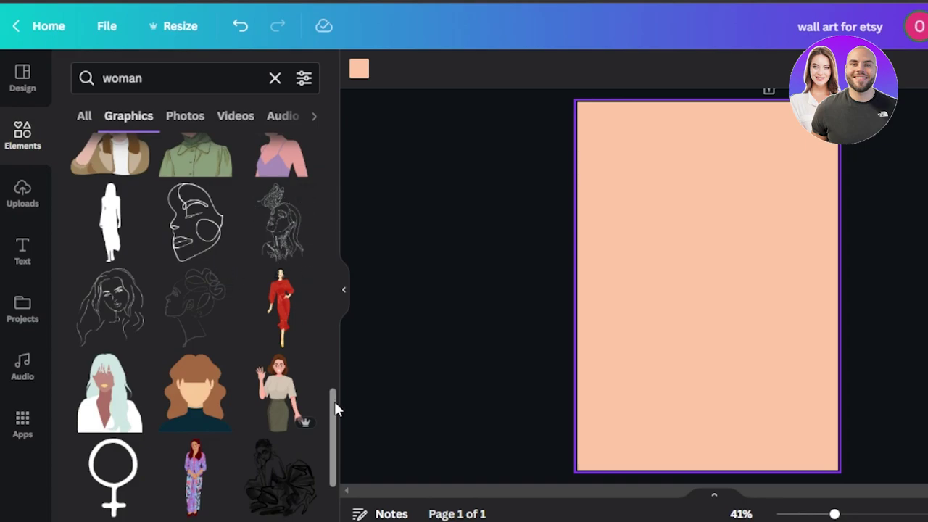
{"action": "left_click_drag", "start_coordinate": [334, 408], "coordinate": [336, 449]}
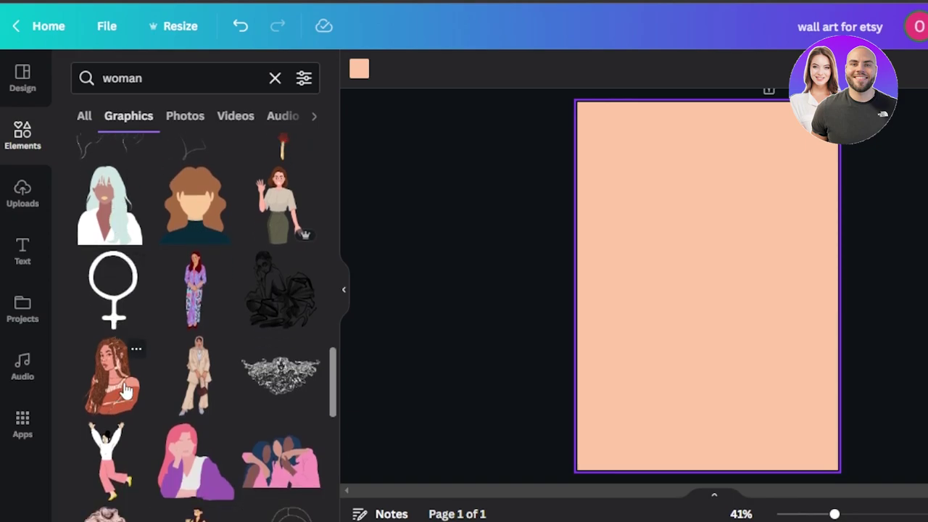
{"action": "left_click_drag", "start_coordinate": [333, 377], "coordinate": [336, 413]}
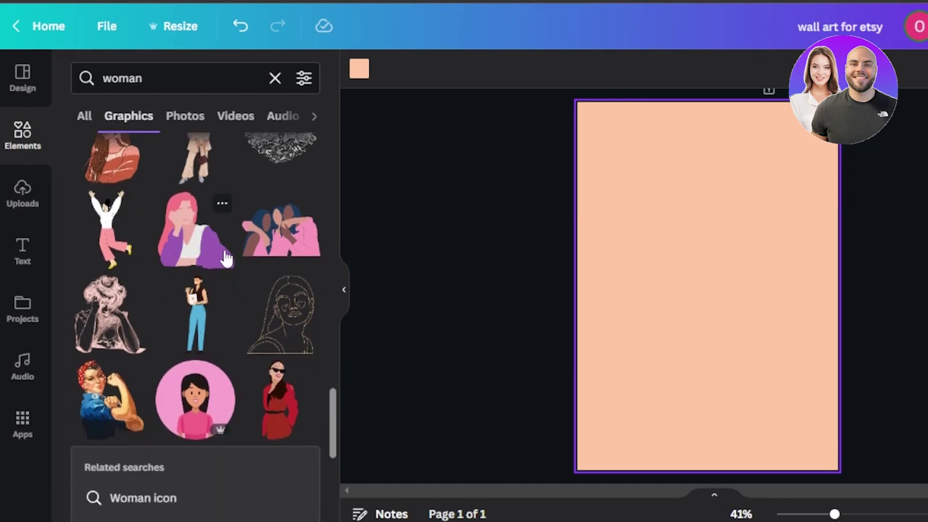
{"action": "left_click_drag", "start_coordinate": [333, 409], "coordinate": [334, 484]}
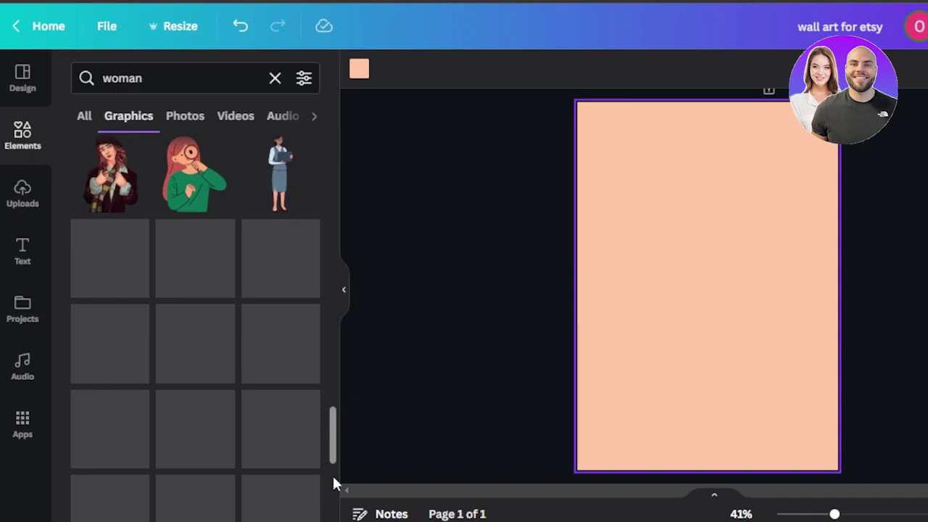
{"action": "left_click_drag", "start_coordinate": [331, 431], "coordinate": [335, 451]}
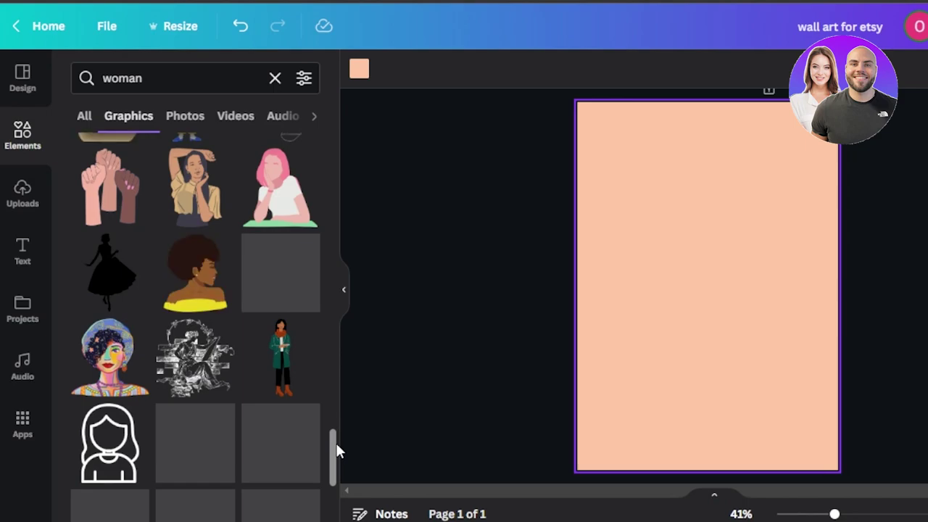
{"action": "scroll", "coordinate": [203, 211], "scroll_direction": "down", "scroll_amount": 1}
{"action": "left_click", "coordinate": [202, 210]}
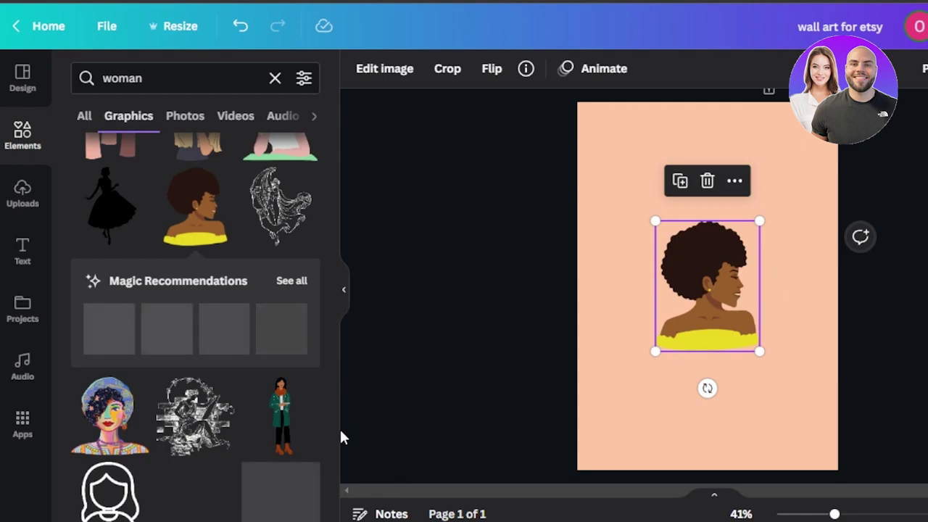
Step: Enlarge the woman illustration to nearly the full page width and position it against the page's lower edge
{"action": "left_click_drag", "start_coordinate": [333, 441], "coordinate": [332, 478]}
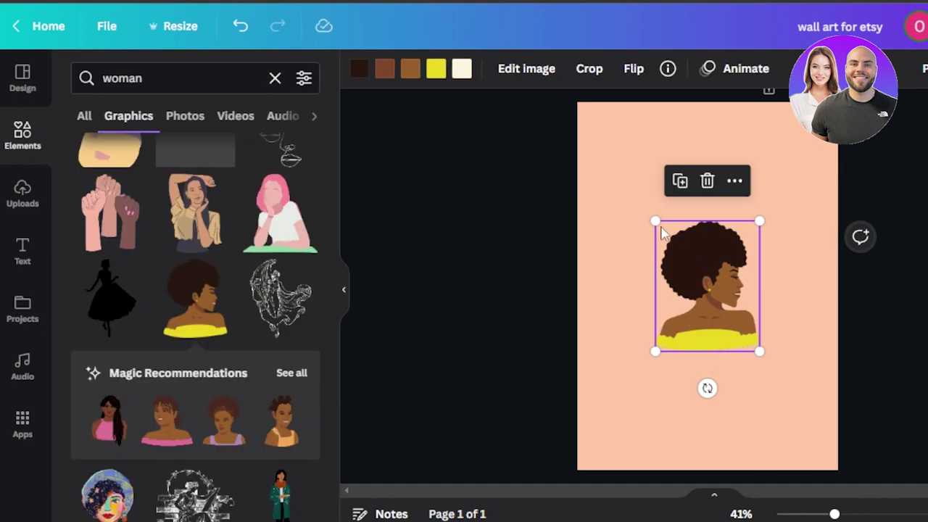
{"action": "left_click_drag", "start_coordinate": [655, 221], "coordinate": [531, 150]}
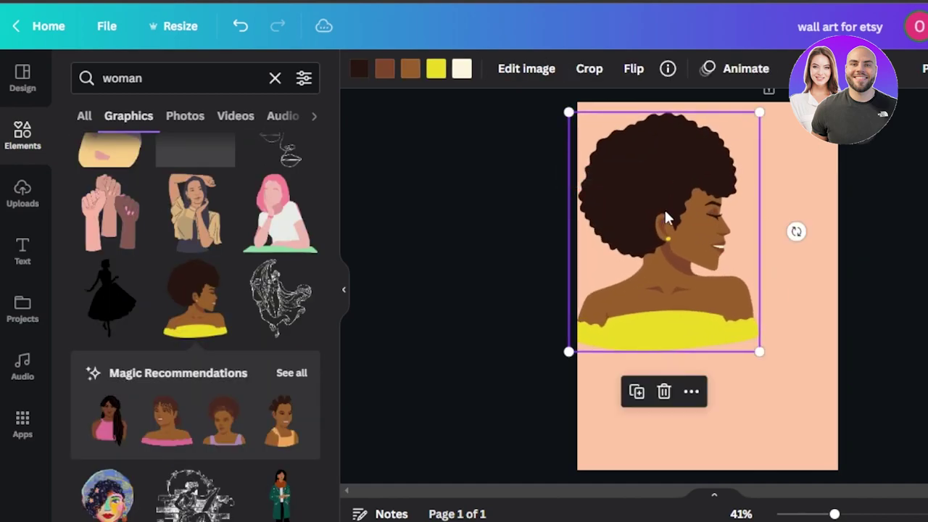
{"action": "left_click_drag", "start_coordinate": [665, 212], "coordinate": [692, 270]}
{"action": "left_click", "coordinate": [600, 166]}
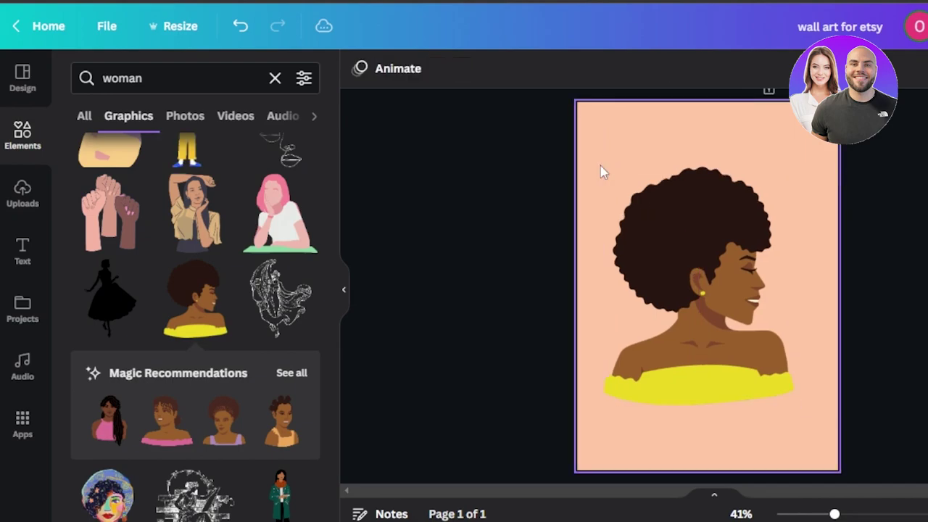
{"action": "left_click", "coordinate": [641, 192]}
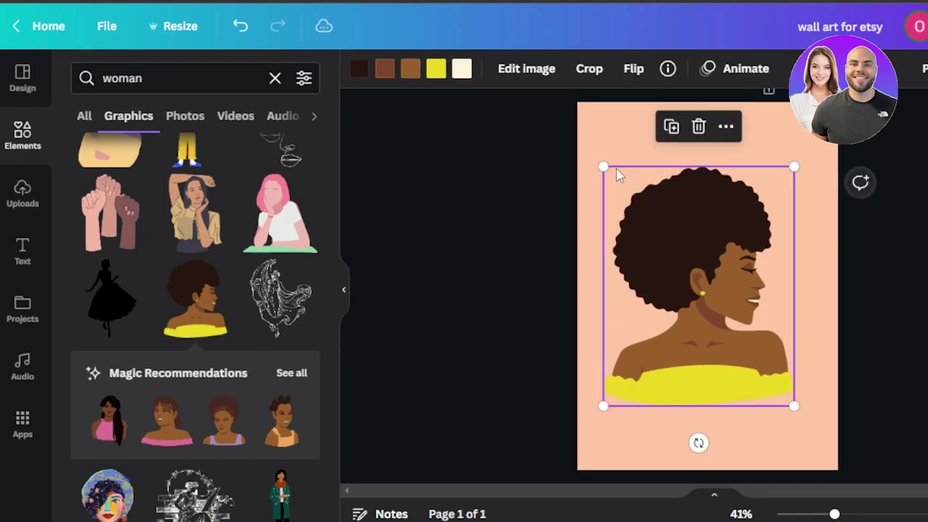
{"action": "left_click_drag", "start_coordinate": [603, 166], "coordinate": [525, 108]}
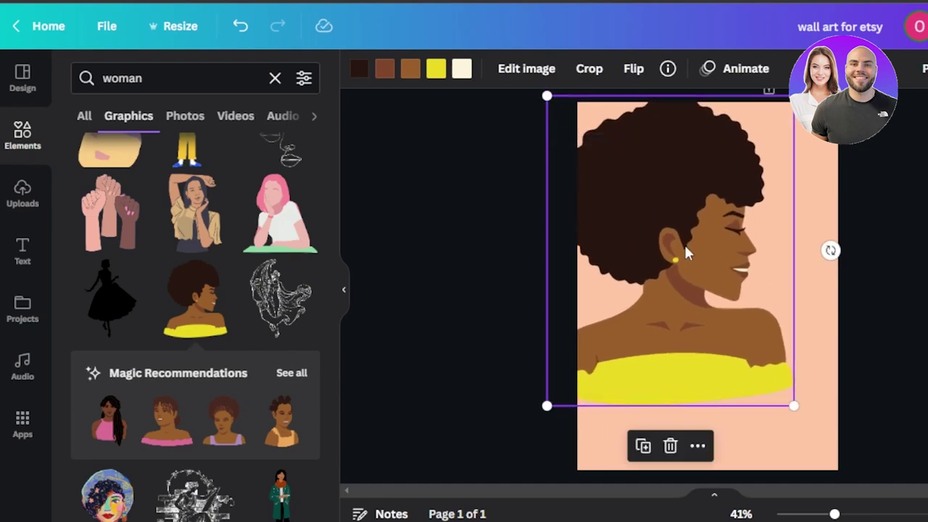
{"action": "left_click_drag", "start_coordinate": [683, 243], "coordinate": [722, 305]}
{"action": "left_click", "coordinate": [878, 368]}
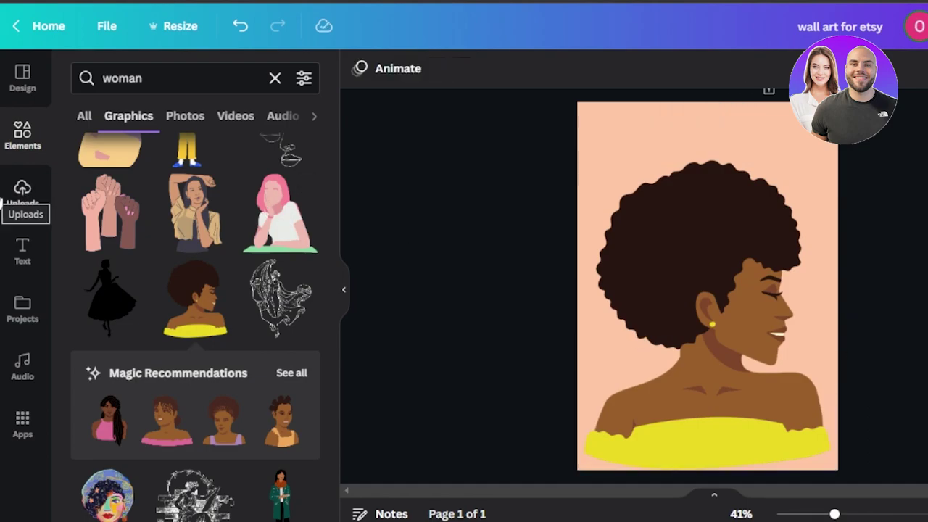
Step: Search the elements for "flowers" and show all matching graphics
{"action": "left_click", "coordinate": [18, 152]}
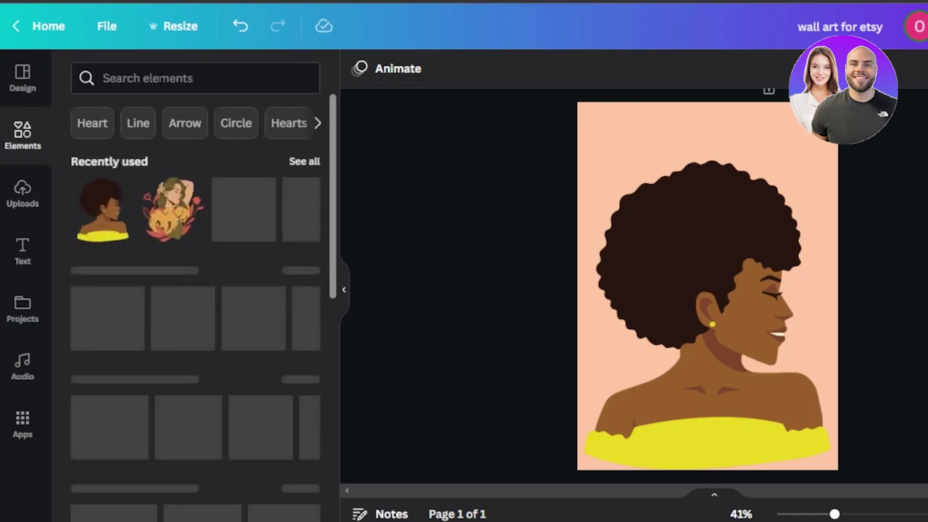
{"action": "left_click", "coordinate": [160, 79]}
{"action": "type", "text": "flo"}
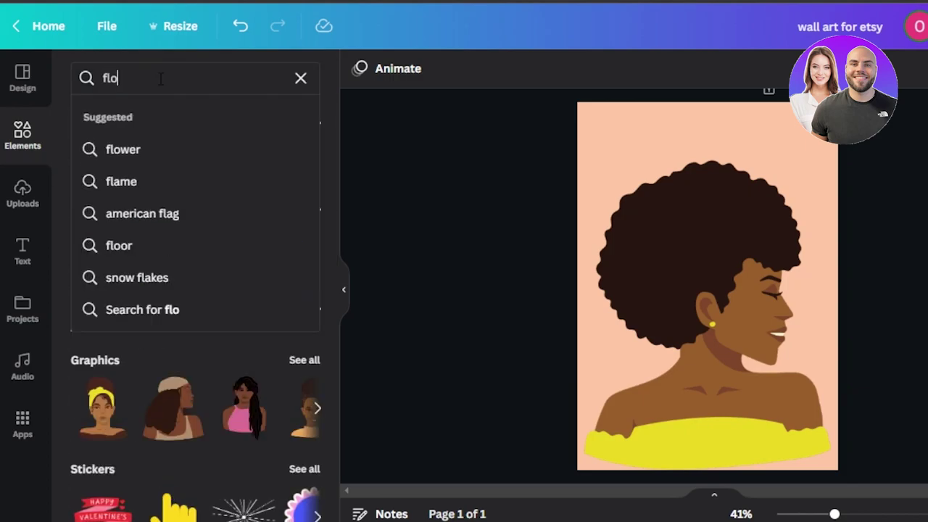
{"action": "type", "text": "wers"}
{"action": "key", "text": "Return"}
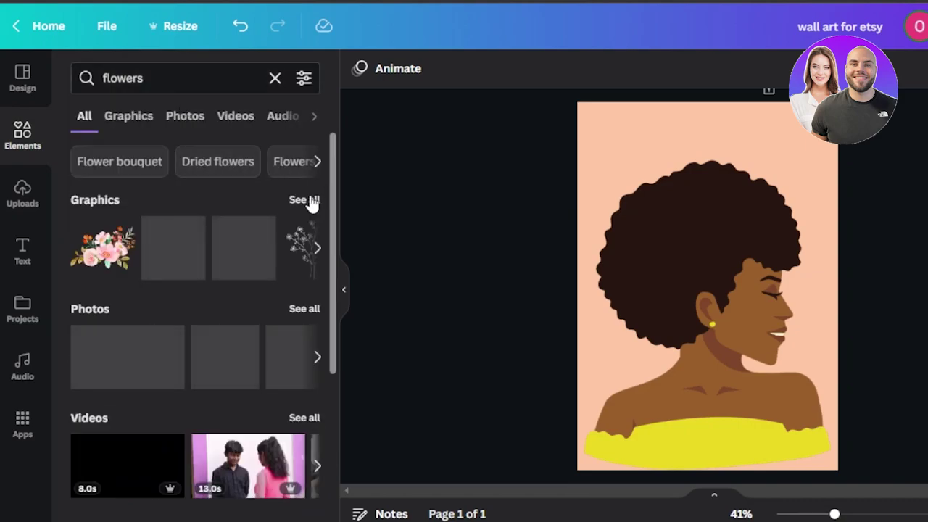
{"action": "left_click", "coordinate": [306, 200]}
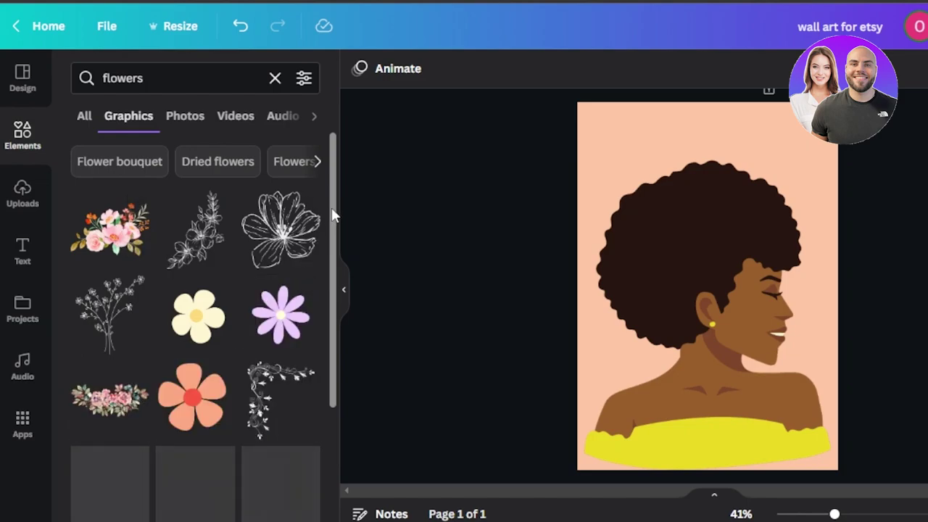
Step: Add the peach flower bouquet with green leaves at the page's upper left and layer it behind the woman's hair
{"action": "scroll", "coordinate": [330, 217], "scroll_direction": "down", "scroll_amount": 2}
{"action": "left_click_drag", "start_coordinate": [105, 330], "coordinate": [636, 265]}
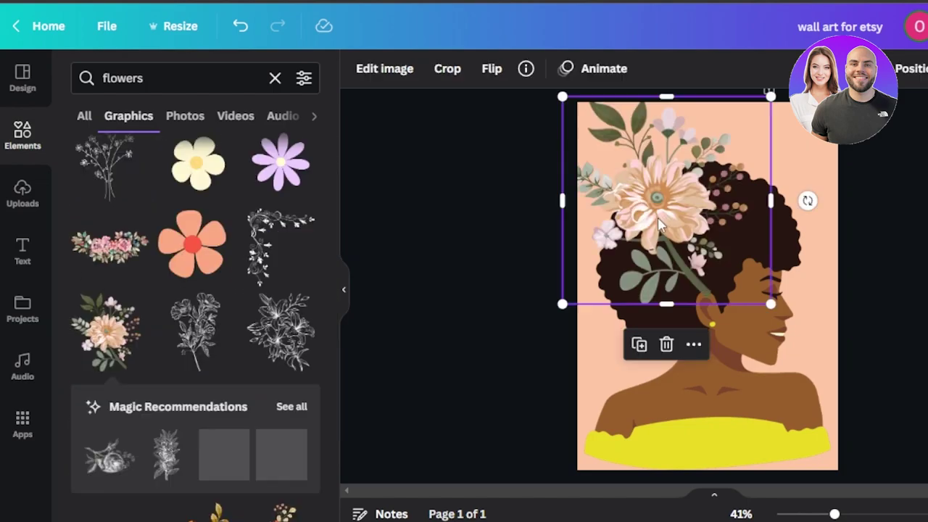
{"action": "left_click", "coordinate": [694, 344]}
{"action": "left_click", "coordinate": [747, 262]}
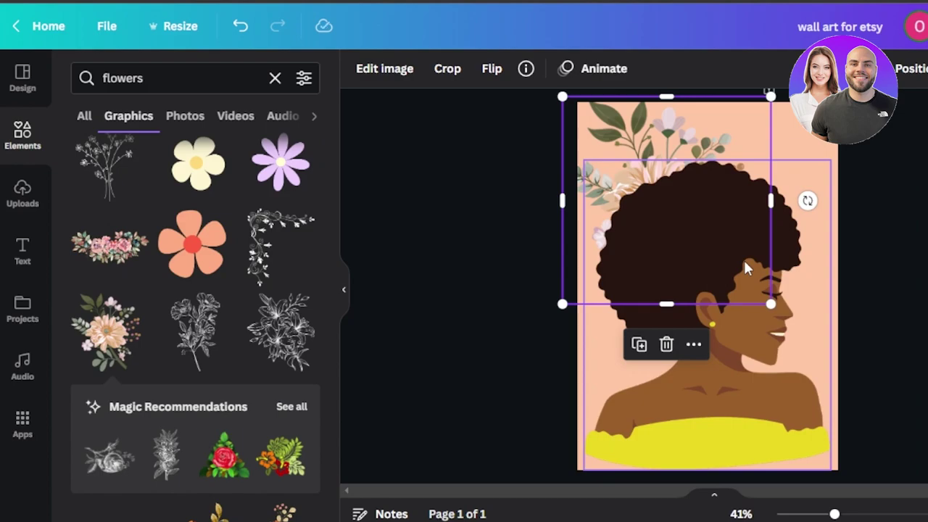
{"action": "left_click", "coordinate": [913, 249]}
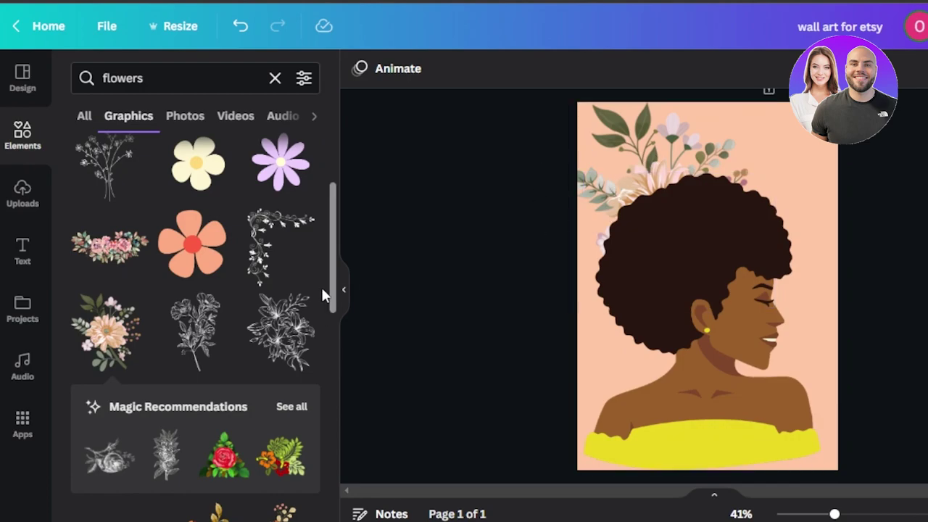
{"action": "left_click_drag", "start_coordinate": [334, 281], "coordinate": [339, 384]}
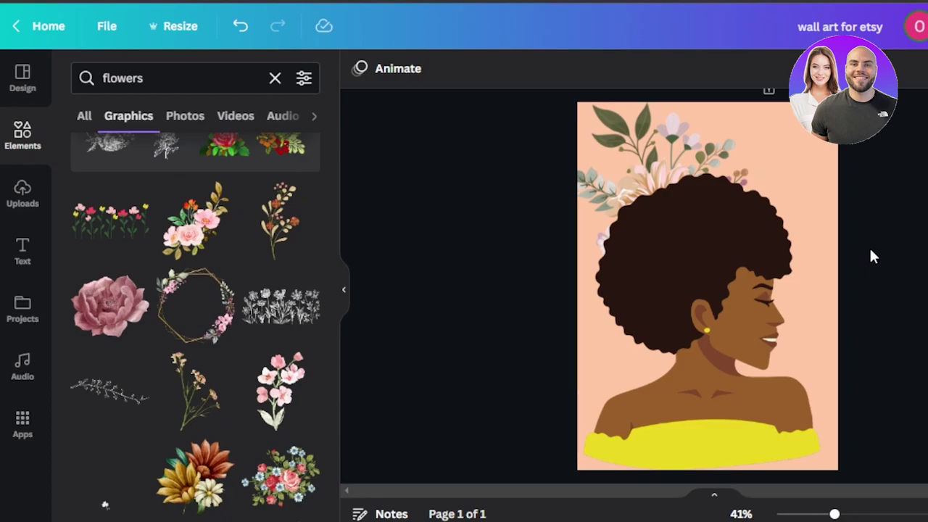
{"action": "left_click", "coordinate": [22, 132]}
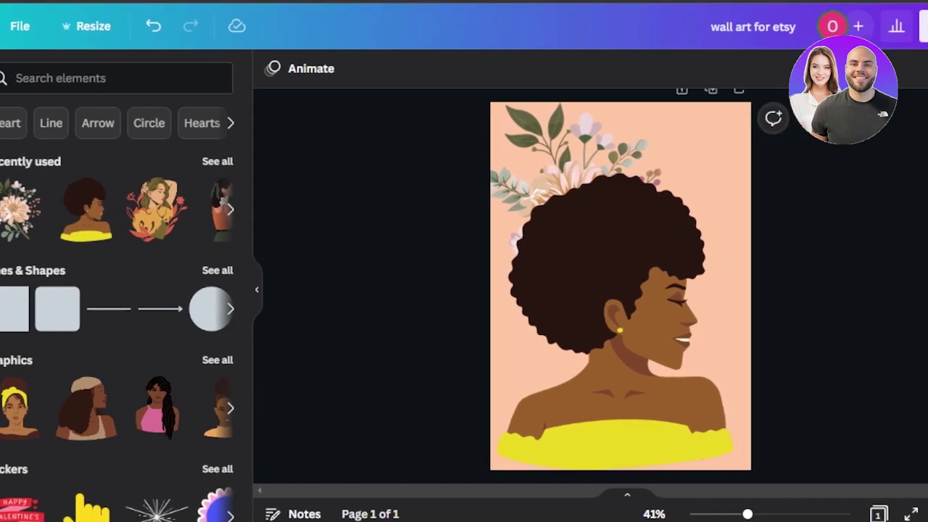
Step: Download the wall art design as a PDF Print file with the RGB color profile
{"action": "left_click", "coordinate": [881, 33]}
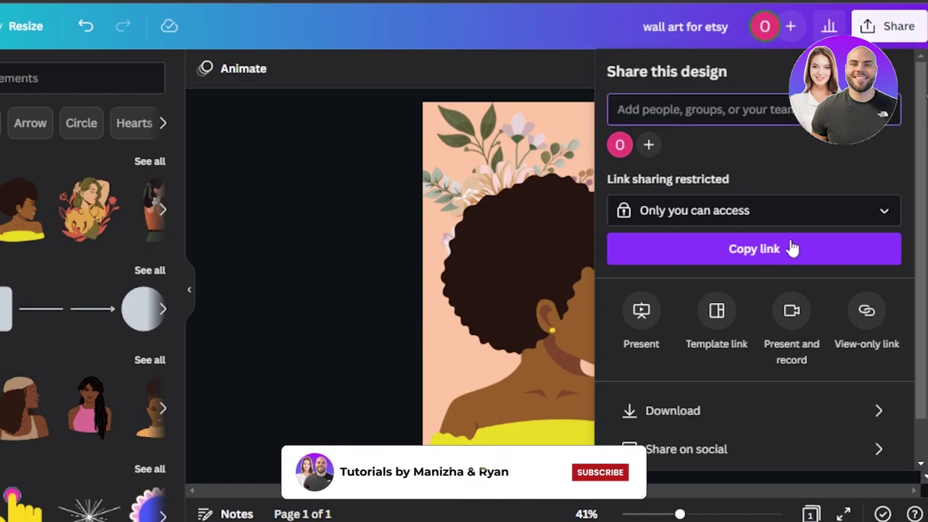
{"action": "left_click", "coordinate": [675, 411]}
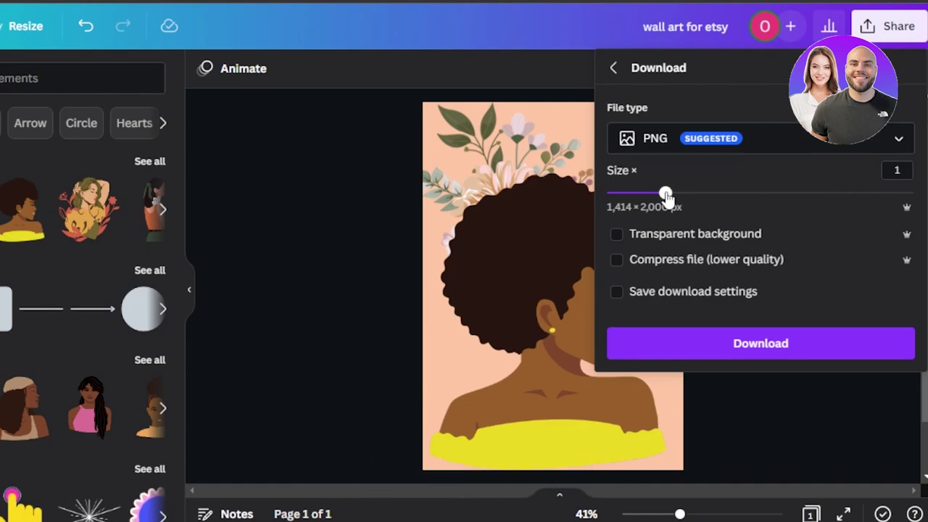
{"action": "left_click", "coordinate": [801, 149]}
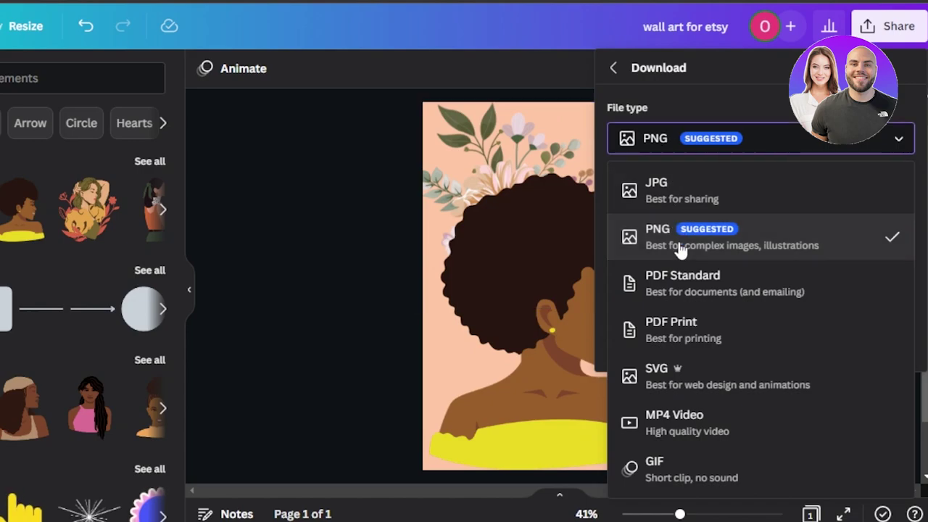
{"action": "left_click", "coordinate": [678, 328]}
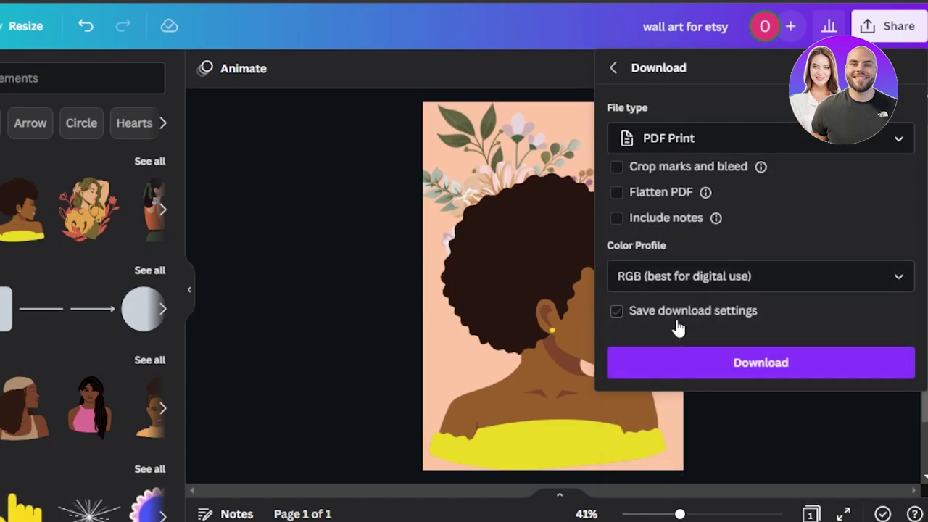
{"action": "left_click", "coordinate": [696, 355]}
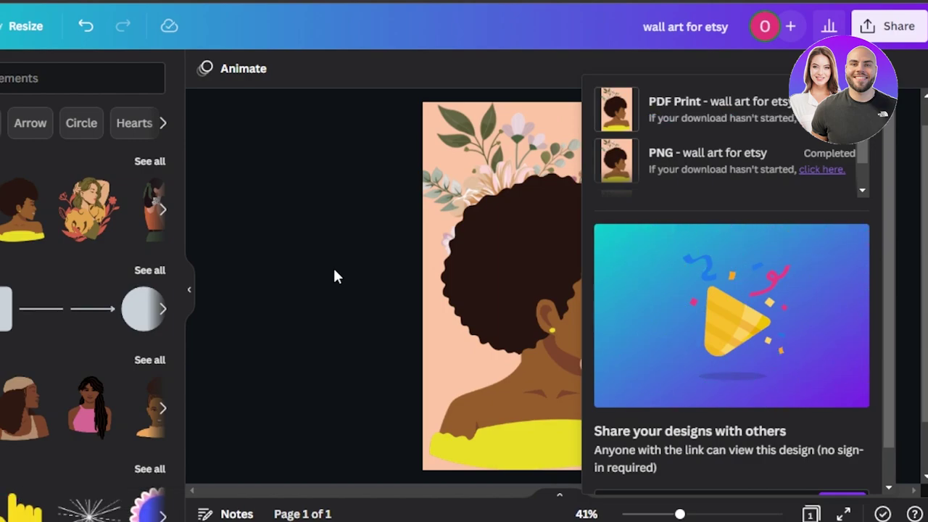
Step: Download the wall art design again as a PNG file at 1,414 × 2,000 px
{"action": "left_click", "coordinate": [334, 273]}
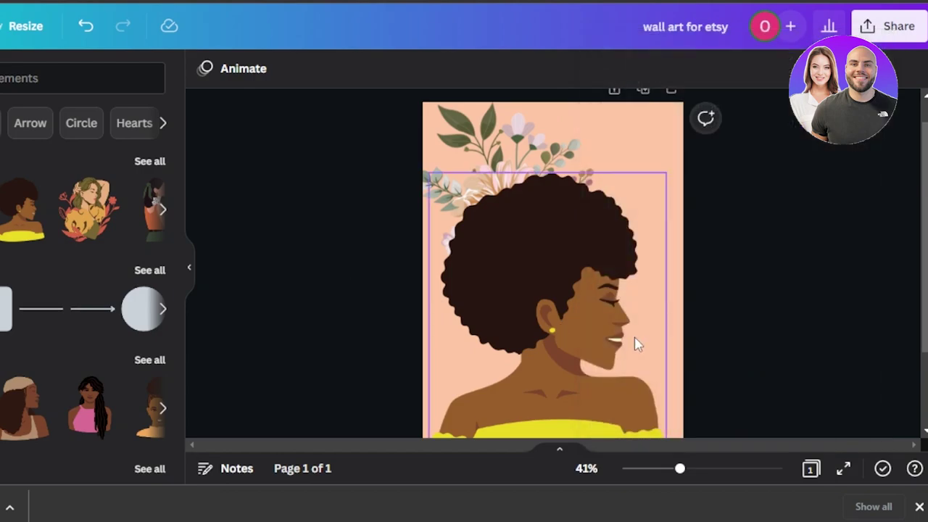
{"action": "left_click", "coordinate": [919, 506]}
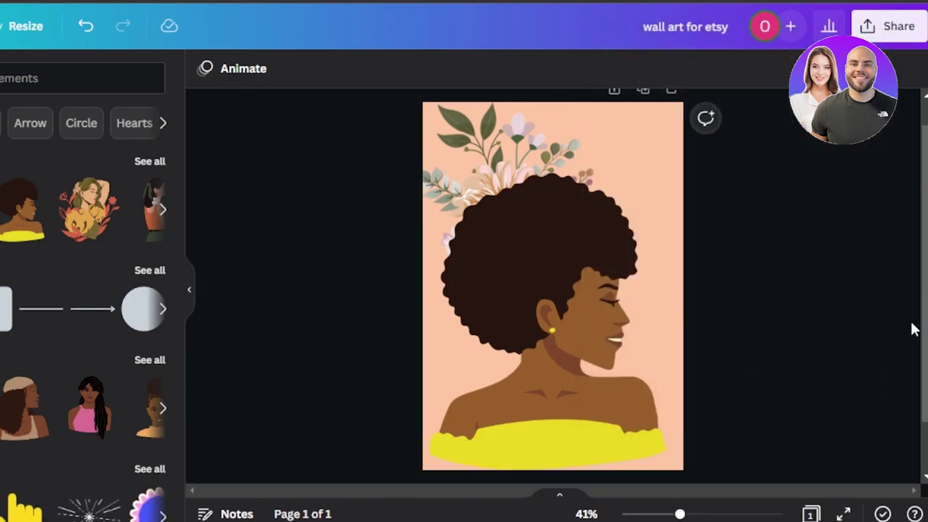
{"action": "left_click", "coordinate": [877, 26]}
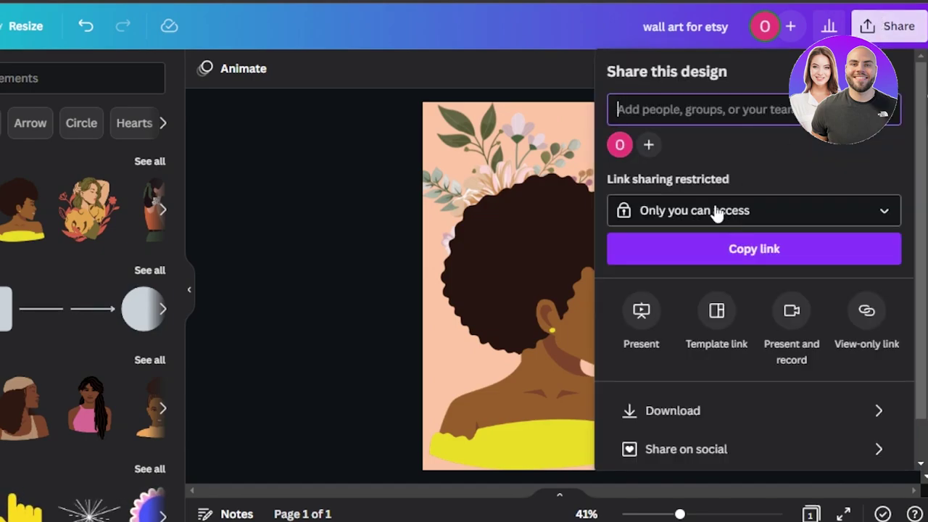
{"action": "left_click", "coordinate": [685, 412]}
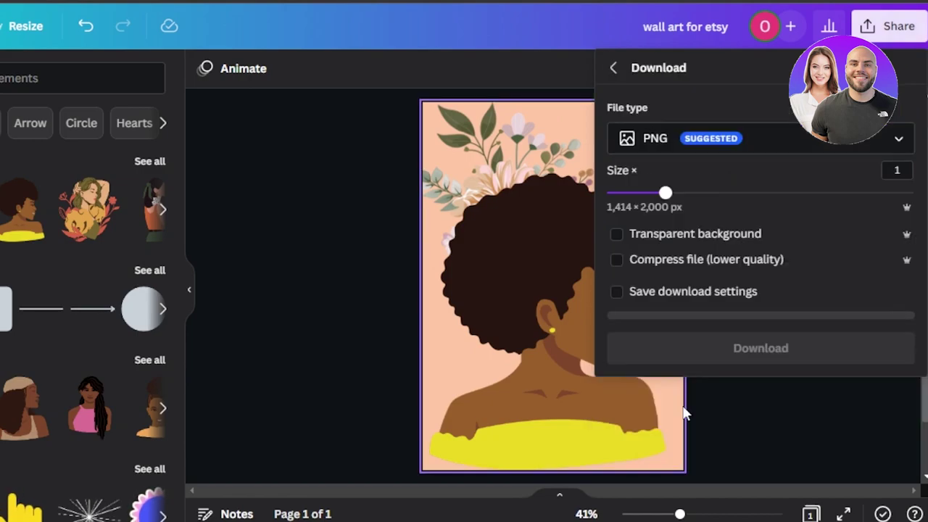
{"action": "left_click", "coordinate": [712, 341]}
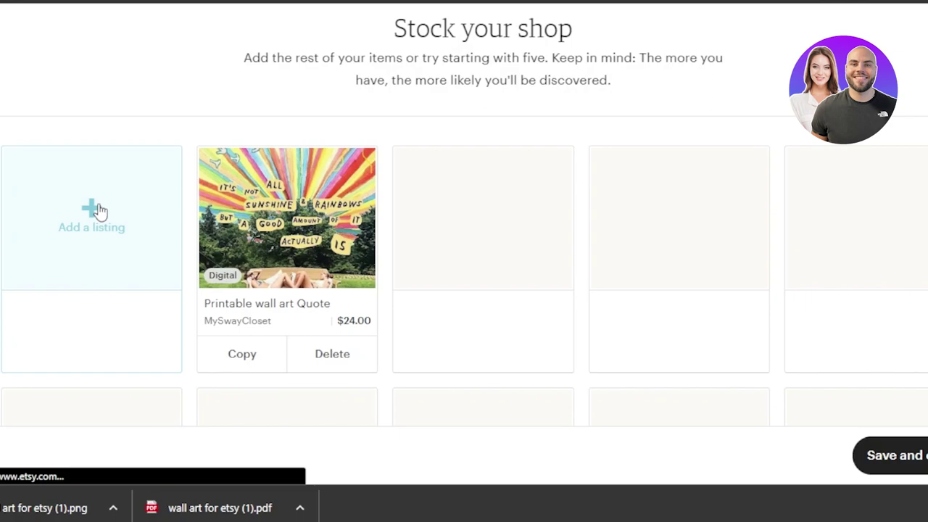
Step: Switch to Etsy, open a new listing form in the shop and review its Photos section
{"action": "left_click", "coordinate": [100, 209]}
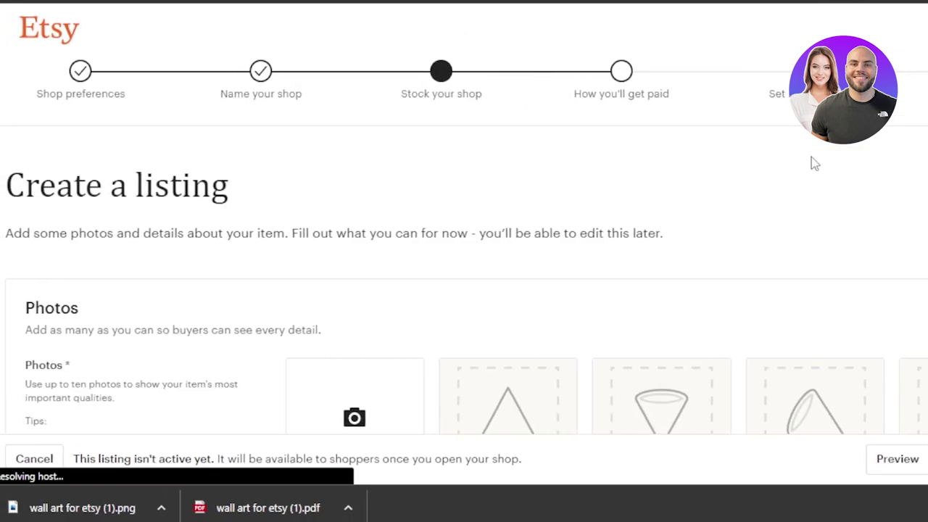
{"action": "scroll", "coordinate": [464, 218], "scroll_direction": "down", "scroll_amount": 3}
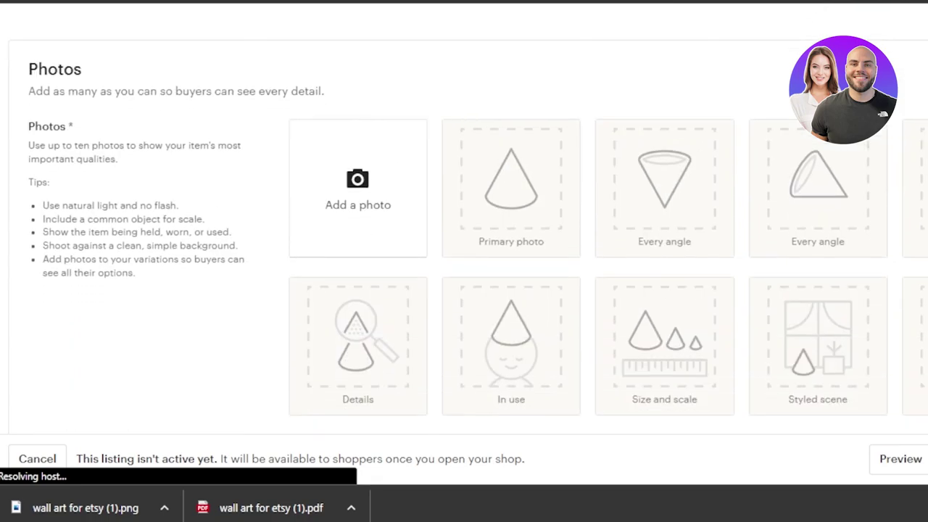
{"action": "scroll", "coordinate": [464, 217], "scroll_direction": "up", "scroll_amount": 3}
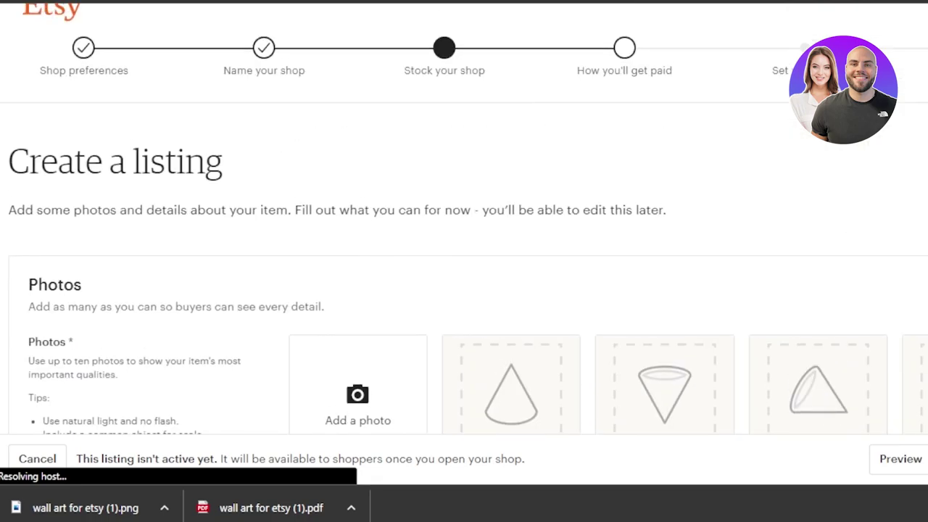
{"action": "scroll", "coordinate": [644, 126], "scroll_direction": "down", "scroll_amount": 1}
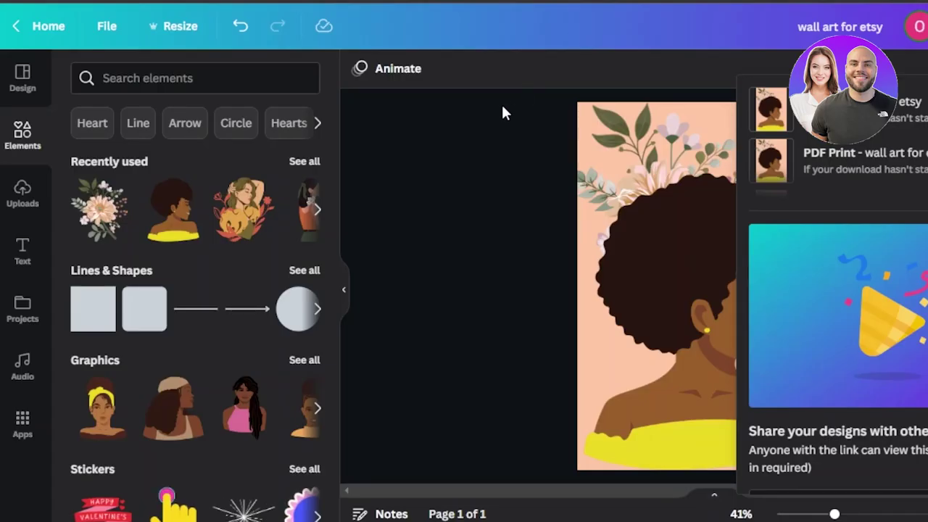
Step: Browse Etsy's "digital wall art" search results to see how other sellers present their artwork
{"action": "left_click", "coordinate": [503, 107]}
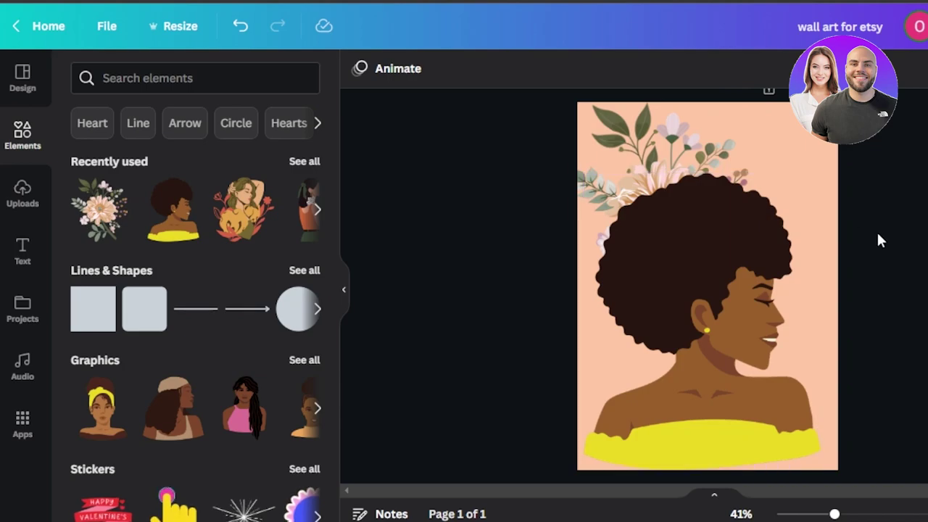
{"action": "left_click", "coordinate": [803, 142]}
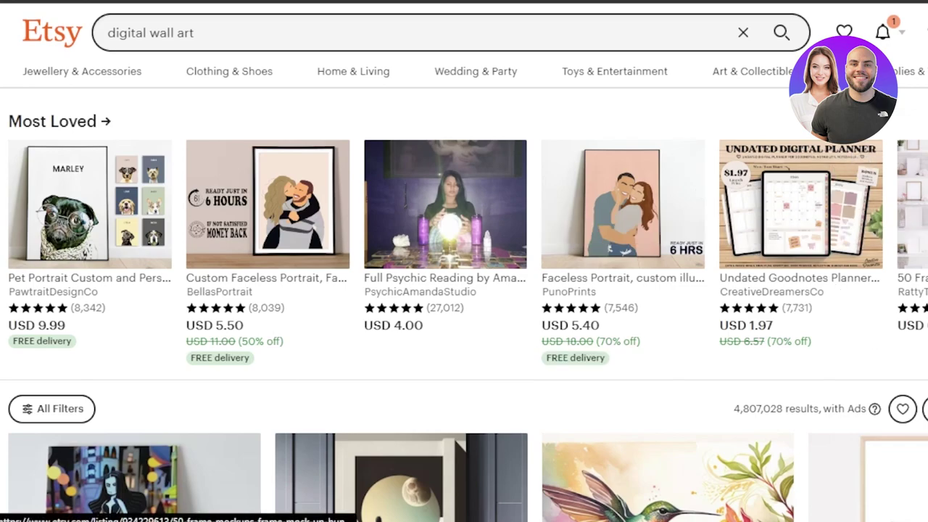
{"action": "scroll", "coordinate": [464, 290], "scroll_direction": "down", "scroll_amount": 5}
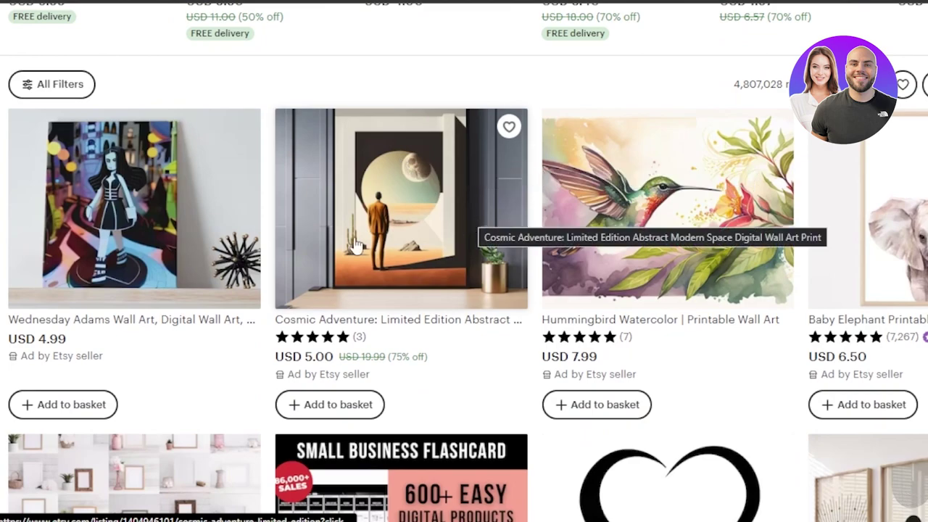
{"action": "left_click", "coordinate": [326, 158]}
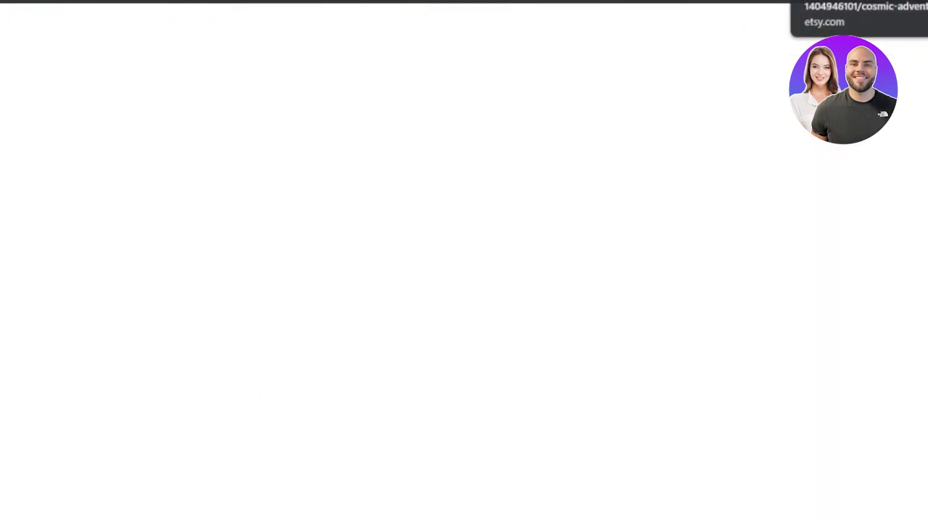
{"action": "key", "text": "ctrl+w"}
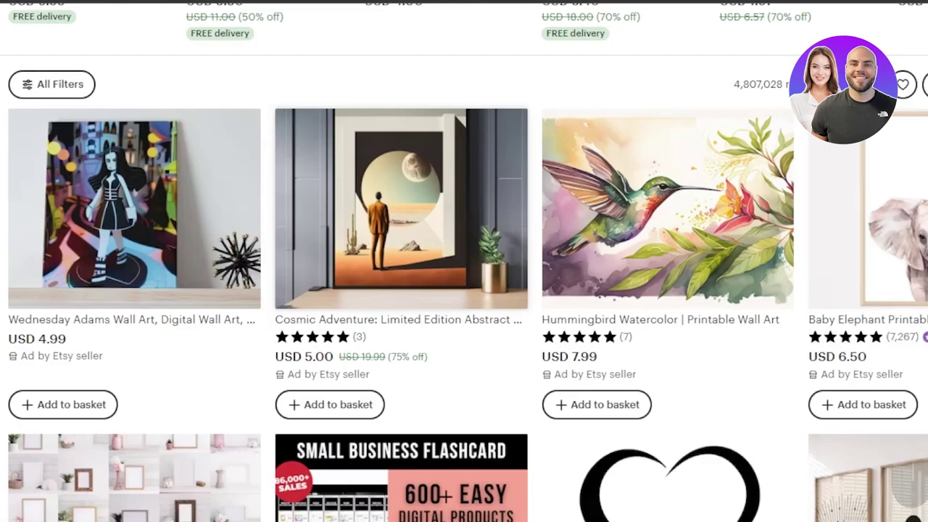
{"action": "scroll", "coordinate": [464, 260], "scroll_direction": "down", "scroll_amount": 4}
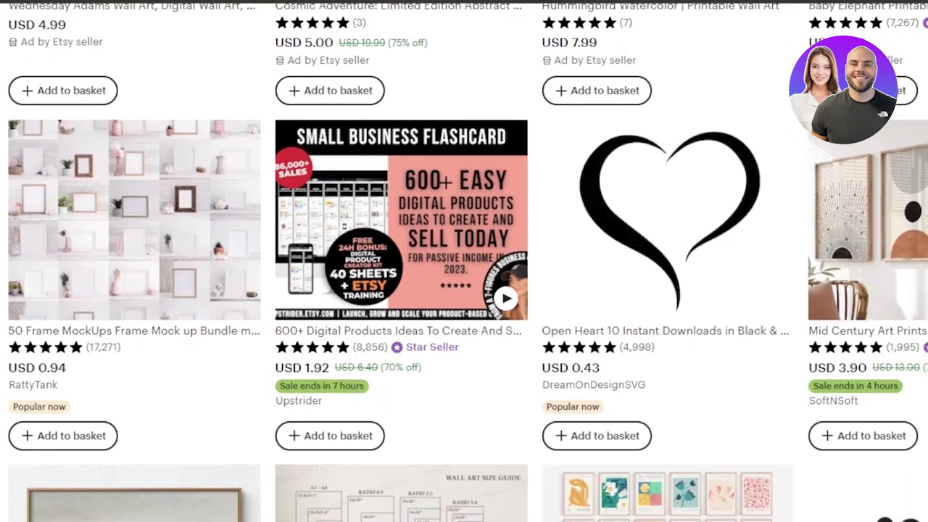
{"action": "scroll", "coordinate": [464, 260], "scroll_direction": "down", "scroll_amount": 5}
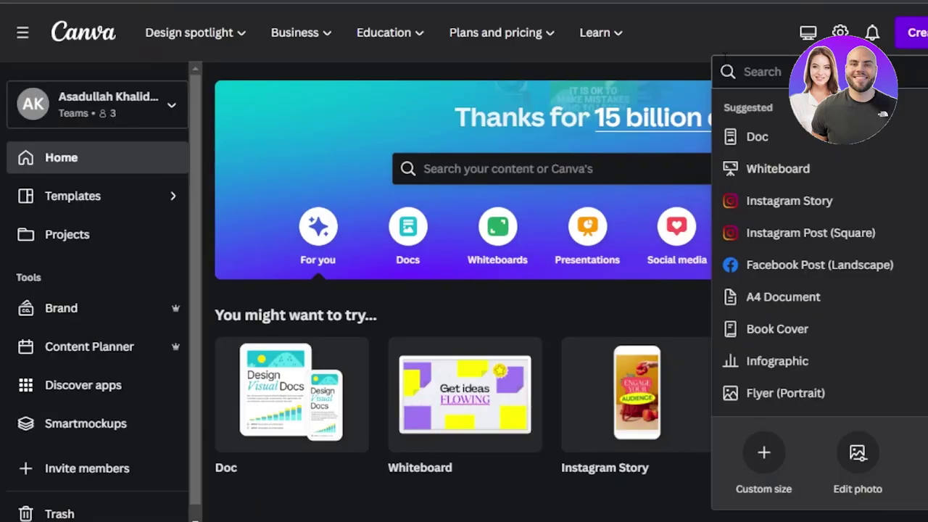
Step: Switch to the Canva home page, search templates for "wall art mockup" and browse the framed designs
{"action": "left_click", "coordinate": [727, 43]}
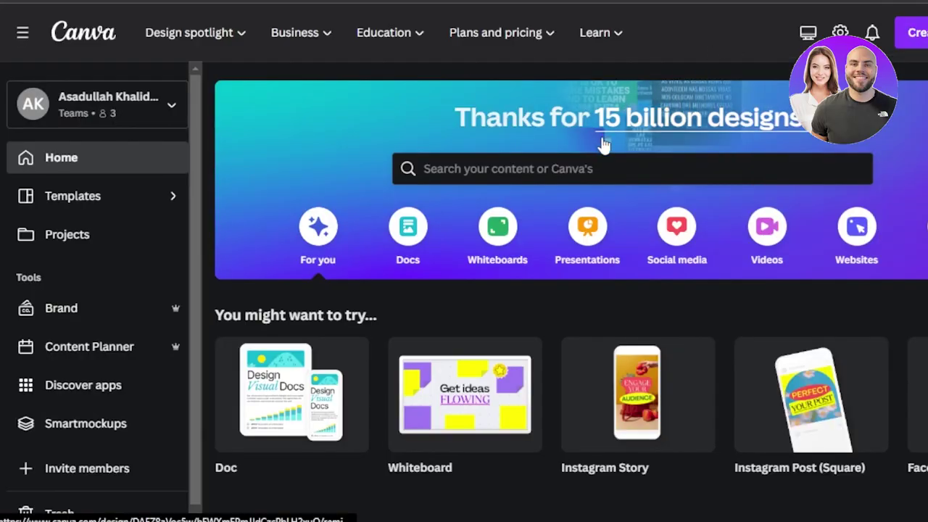
{"action": "left_click", "coordinate": [507, 171]}
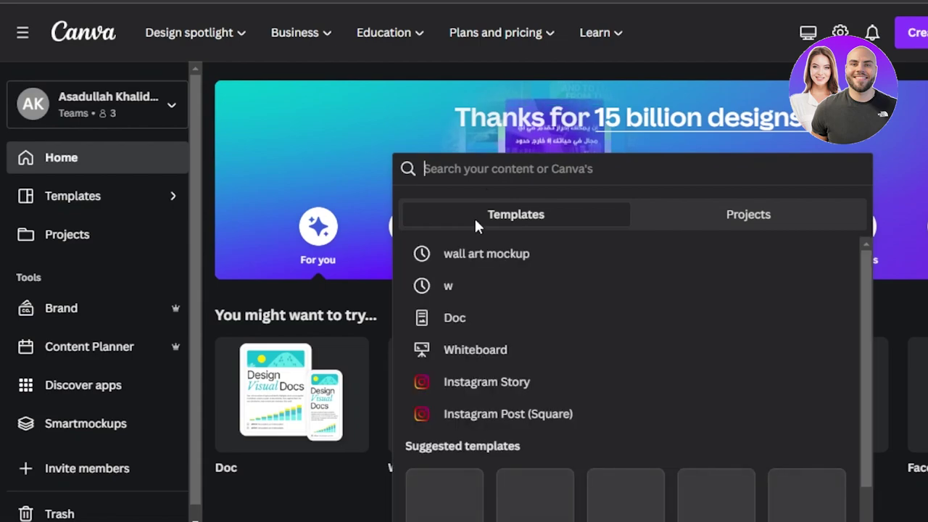
{"action": "left_click", "coordinate": [479, 259]}
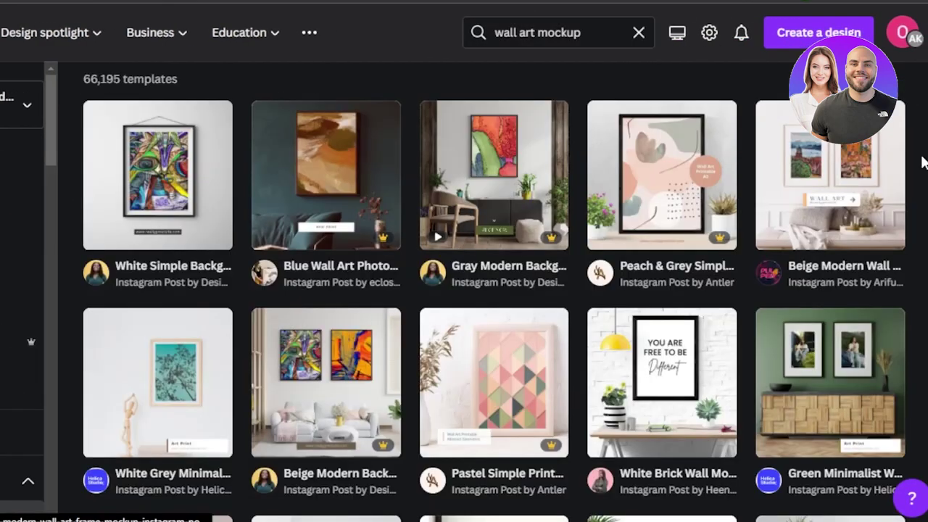
{"action": "scroll", "coordinate": [493, 291], "scroll_direction": "down", "scroll_amount": 2}
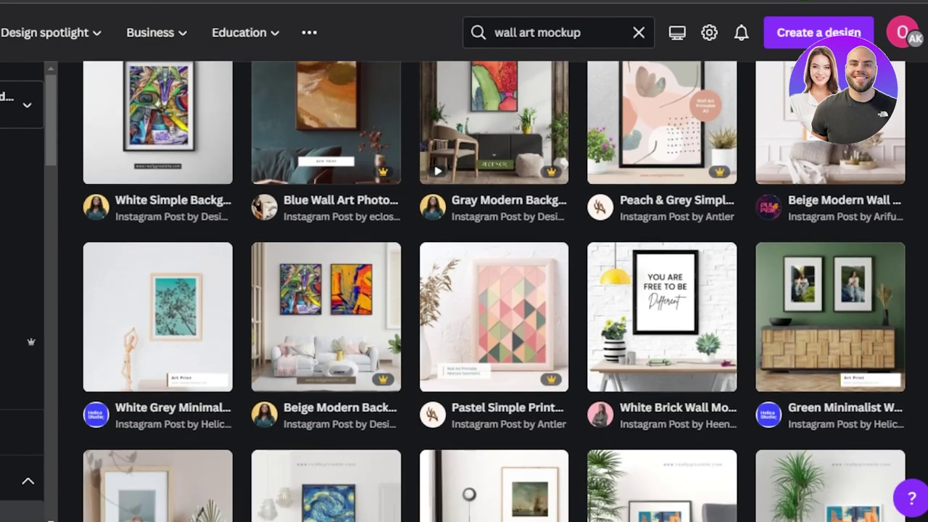
{"action": "scroll", "coordinate": [493, 290], "scroll_direction": "down", "scroll_amount": 2}
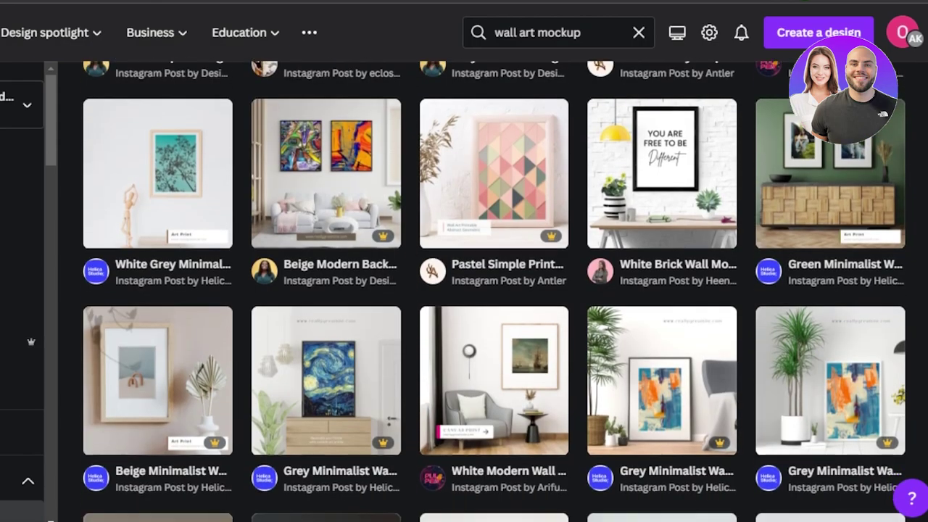
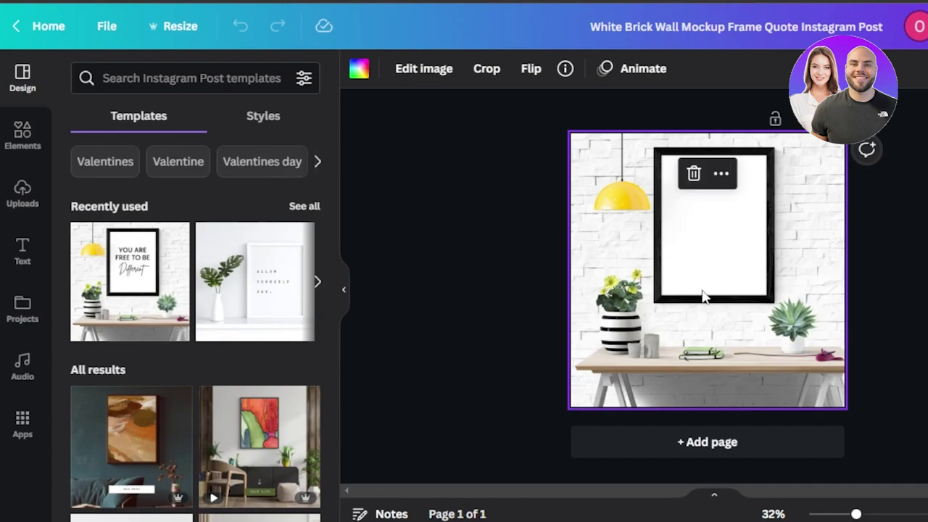
Step: Upload the PNG file "wall art for etsy (1)" and add it to the white brick wall mockup page
{"action": "left_click", "coordinate": [22, 193]}
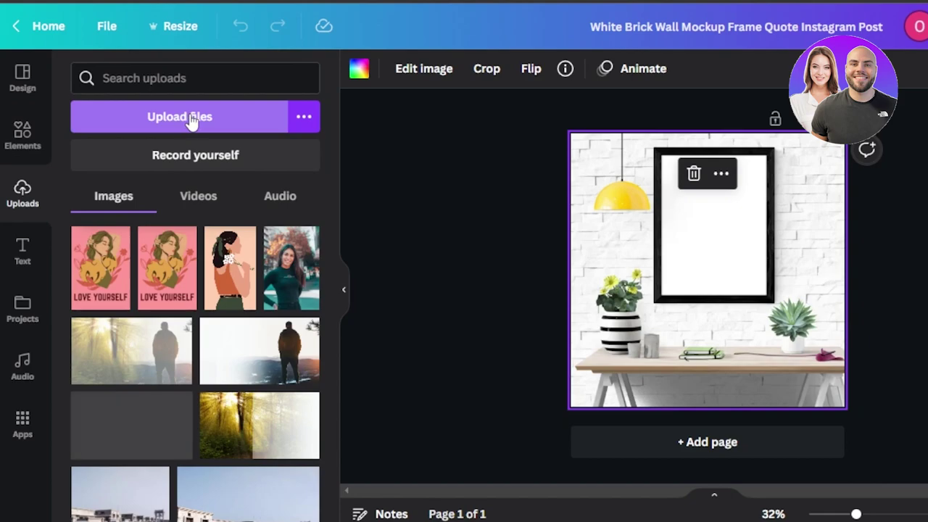
{"action": "left_click", "coordinate": [191, 118]}
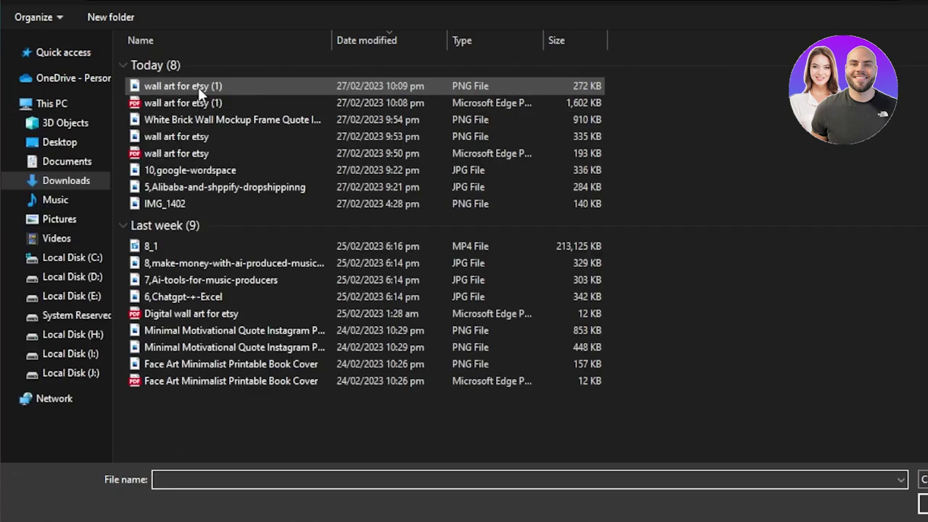
{"action": "double_click", "coordinate": [198, 87]}
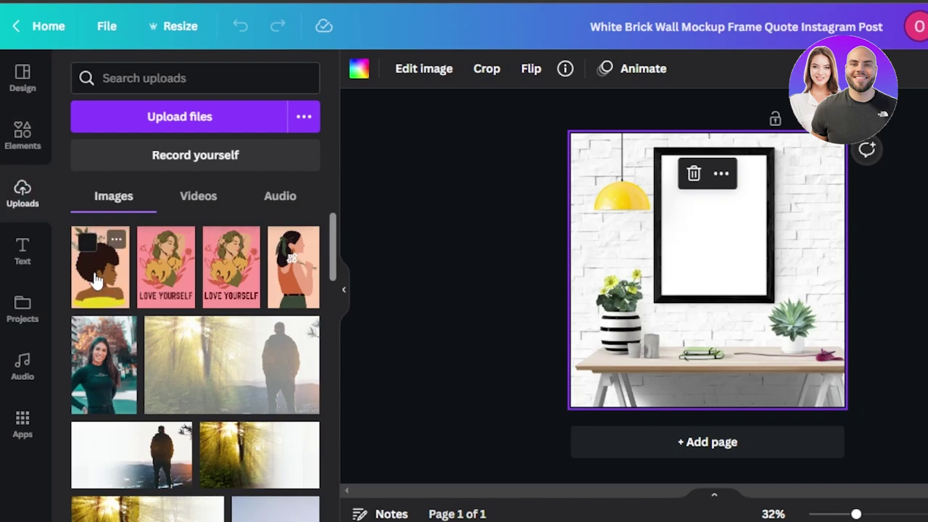
{"action": "left_click", "coordinate": [94, 279]}
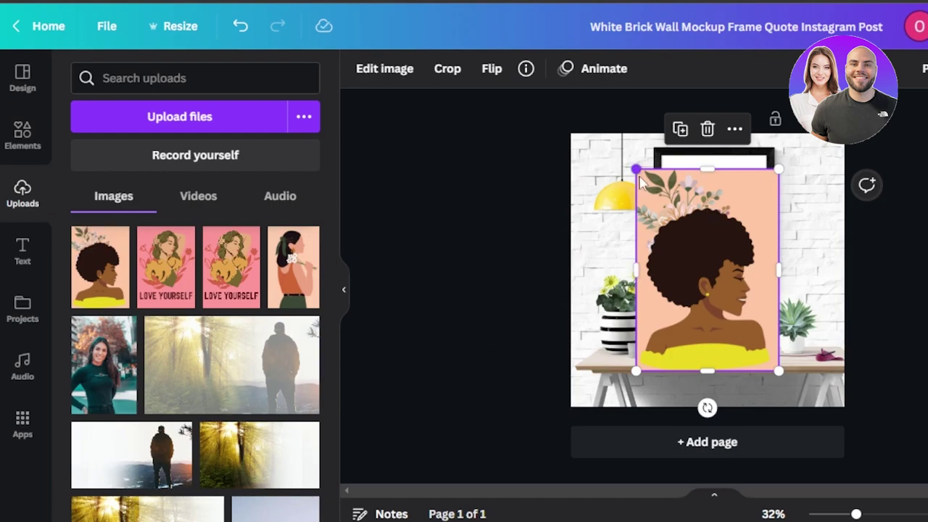
Step: Shrink the artwork to about 418 by 591, place it inside the black frame and crop its lower edge to fit
{"action": "left_click_drag", "start_coordinate": [640, 182], "coordinate": [678, 222]}
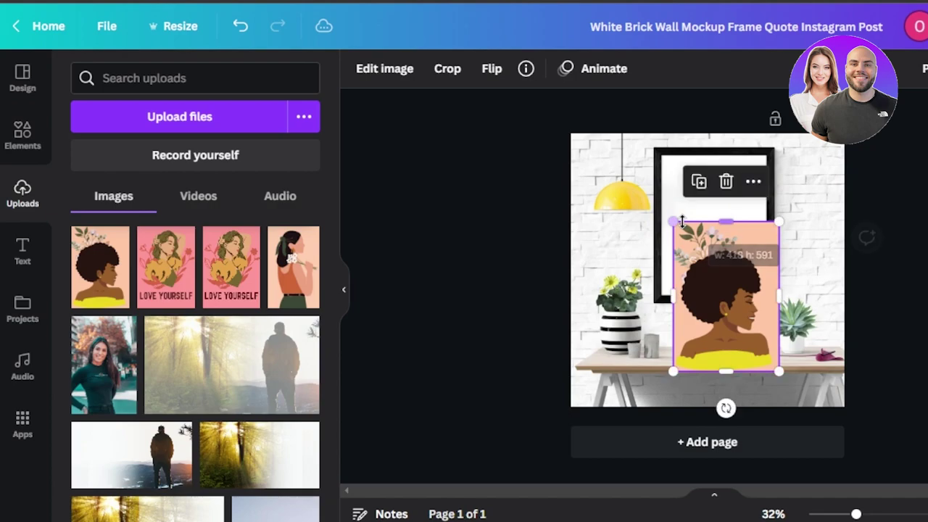
{"action": "left_click_drag", "start_coordinate": [737, 315], "coordinate": [725, 244]}
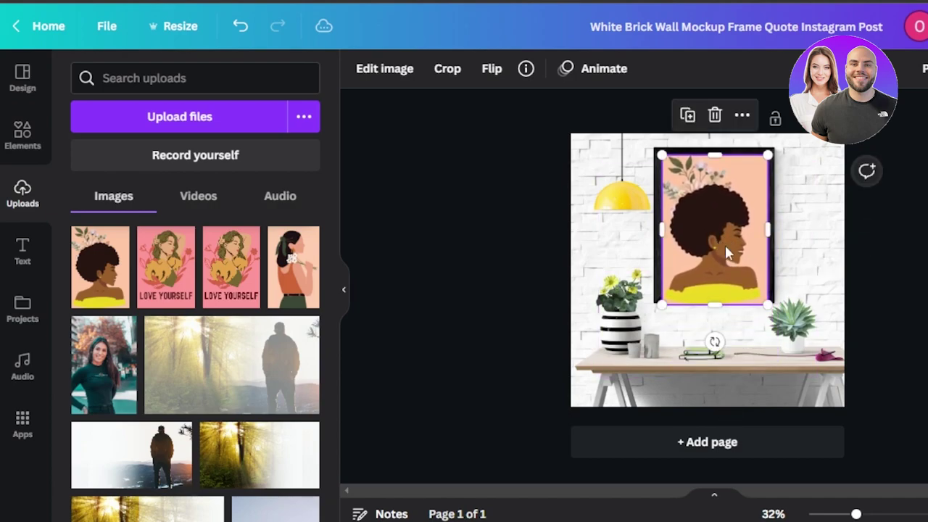
{"action": "left_click_drag", "start_coordinate": [715, 301], "coordinate": [715, 292]}
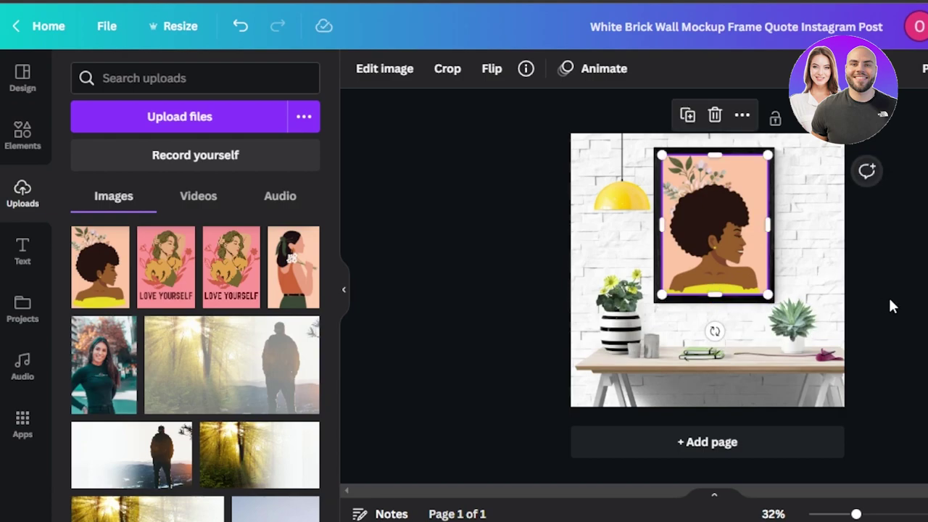
{"action": "left_click", "coordinate": [888, 296]}
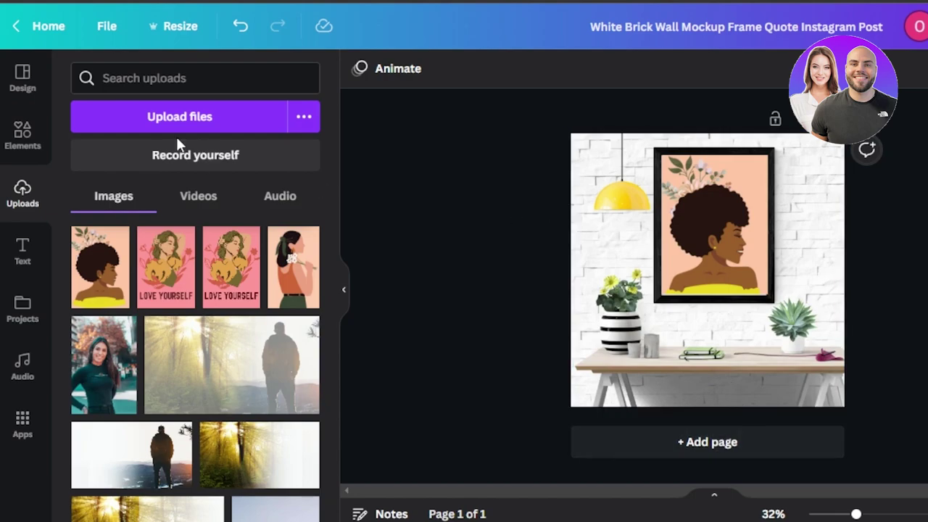
Step: Browse the Instagram Post templates for other framed wall art mockups
{"action": "left_click", "coordinate": [23, 76]}
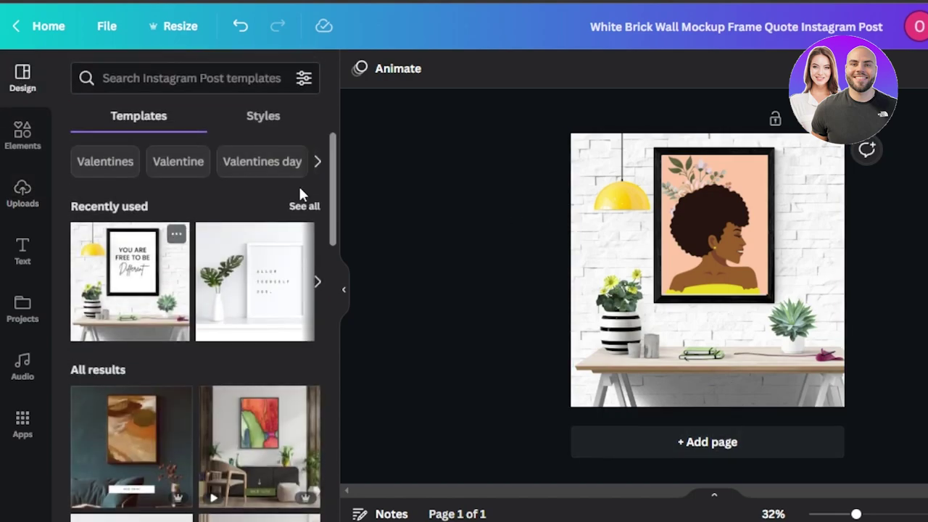
{"action": "scroll", "coordinate": [333, 179], "scroll_direction": "down", "scroll_amount": 1}
{"action": "left_click_drag", "start_coordinate": [333, 179], "coordinate": [338, 267]}
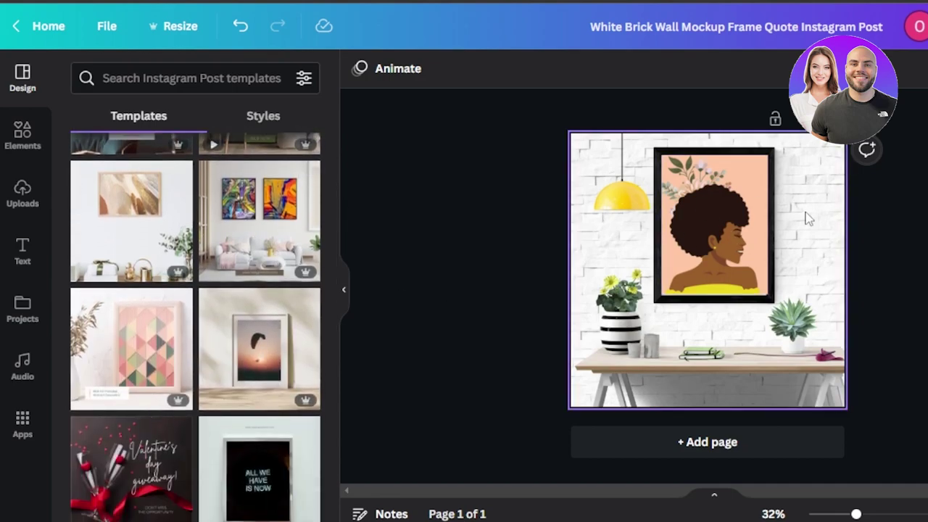
Step: Download the finished white brick wall mockup as a PNG file
{"action": "left_click", "coordinate": [714, 217]}
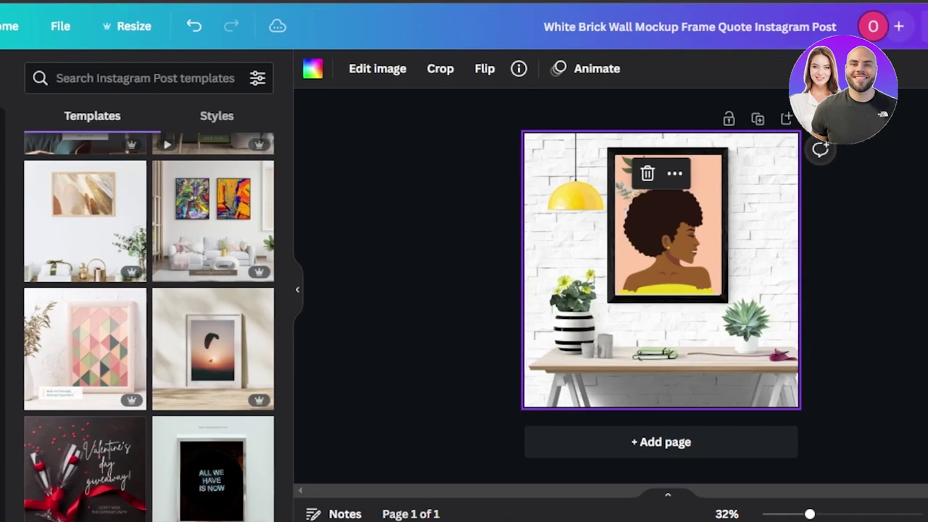
{"action": "left_click", "coordinate": [870, 27]}
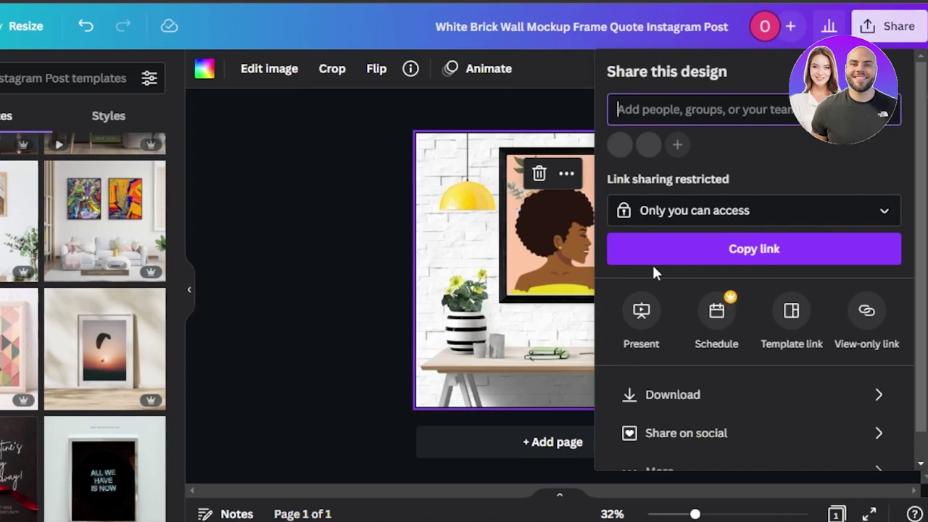
{"action": "left_click", "coordinate": [665, 396]}
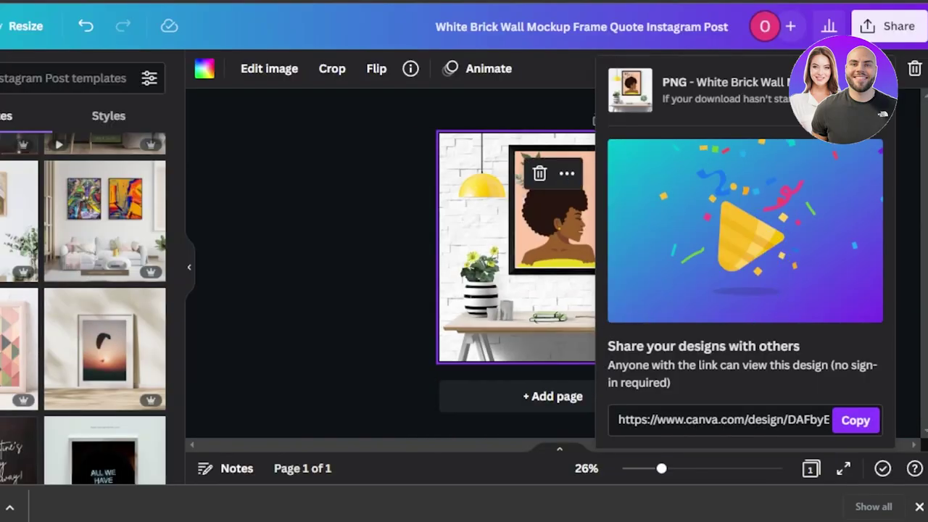
Step: Switch to the Etsy listing form and add the white brick wall mockup PNG as the first listing photo
{"action": "left_click", "coordinate": [334, 197]}
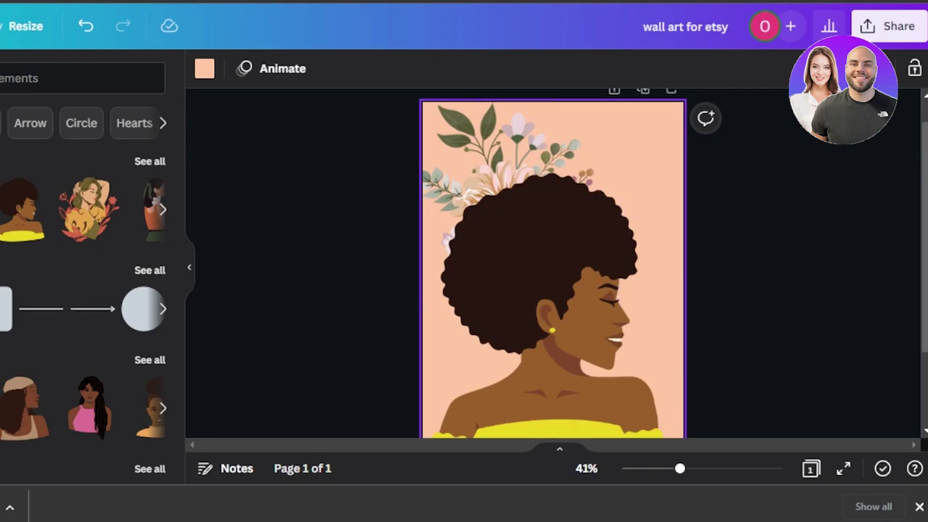
{"action": "key", "text": "ctrl+Tab"}
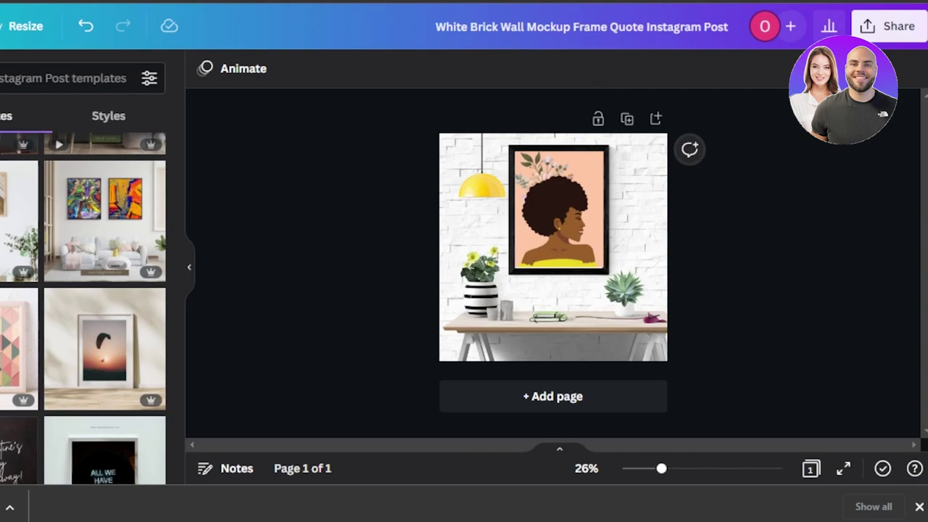
{"action": "left_click", "coordinate": [573, 1]}
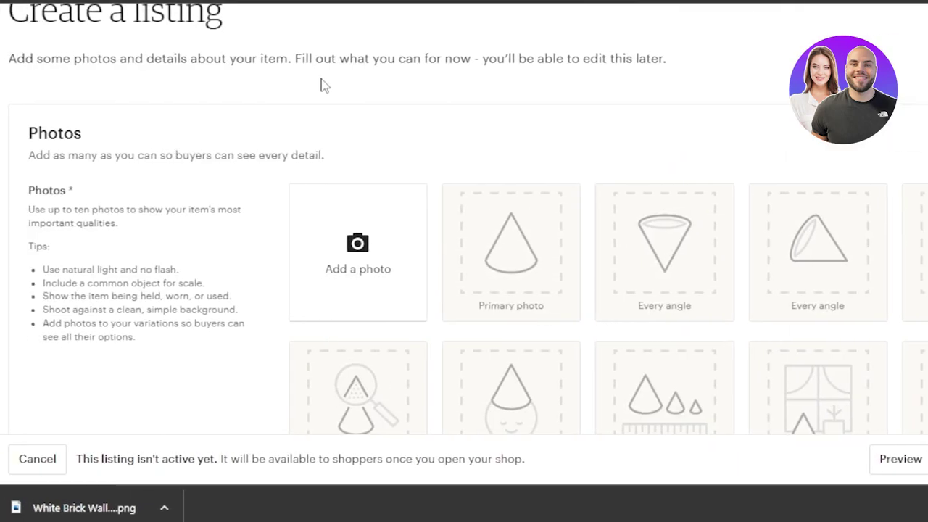
{"action": "left_click", "coordinate": [356, 246]}
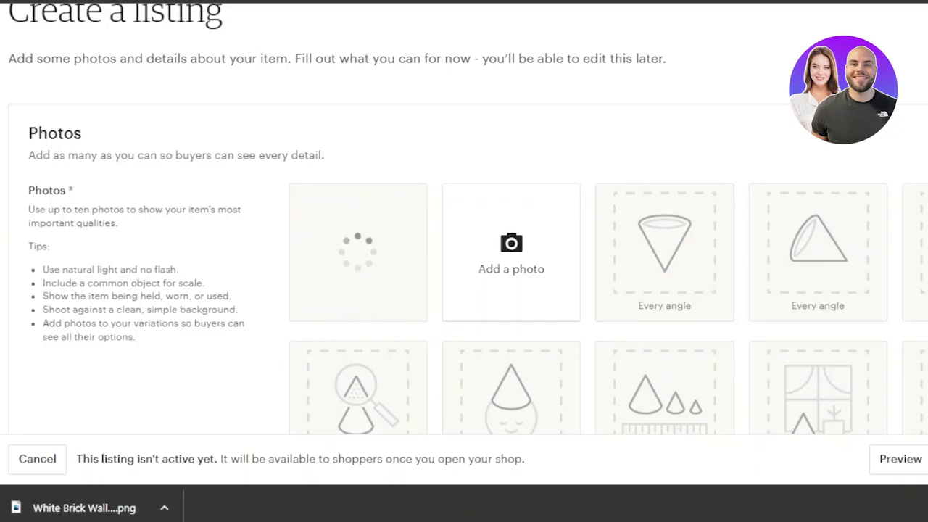
Step: Enter "printable wall art" as the listing title in the listing details
{"action": "scroll", "coordinate": [463, 218], "scroll_direction": "down", "scroll_amount": 8}
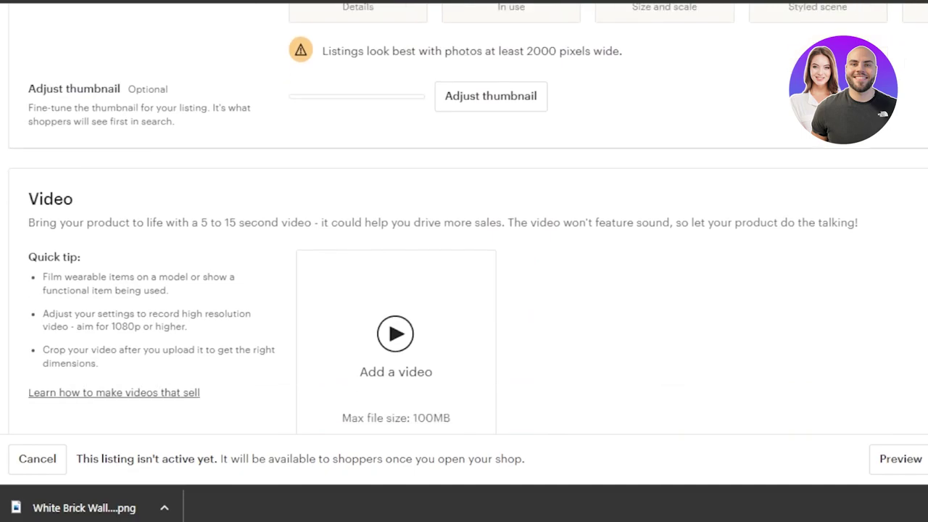
{"action": "scroll", "coordinate": [464, 218], "scroll_direction": "down", "scroll_amount": 5}
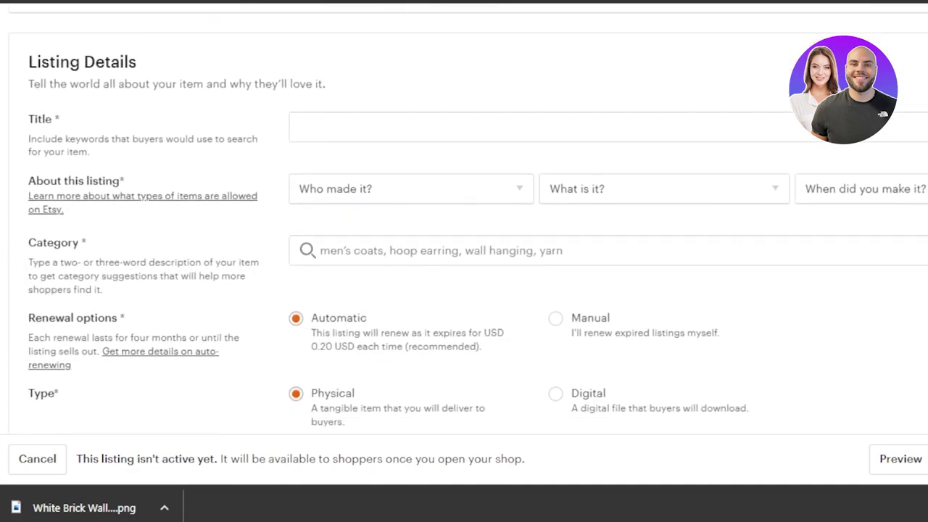
{"action": "left_click", "coordinate": [326, 94]}
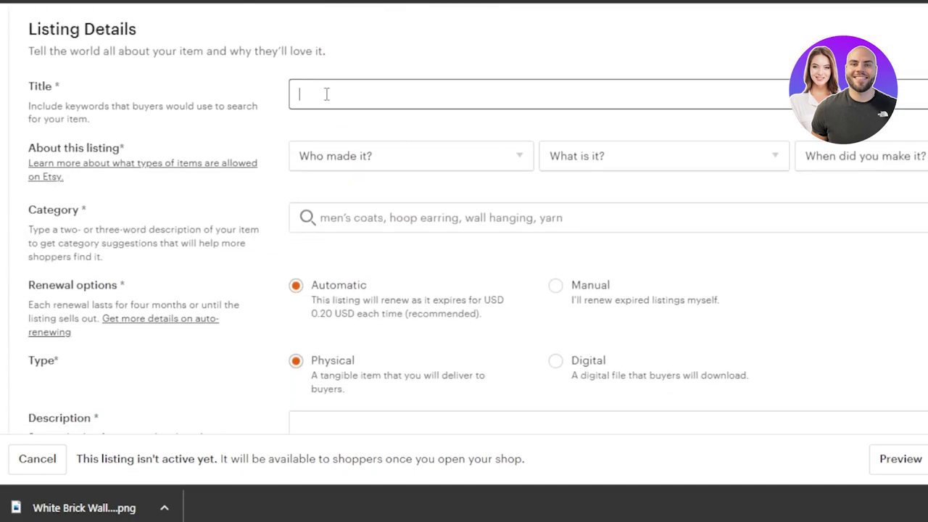
{"action": "type", "text": "printable wall art"}
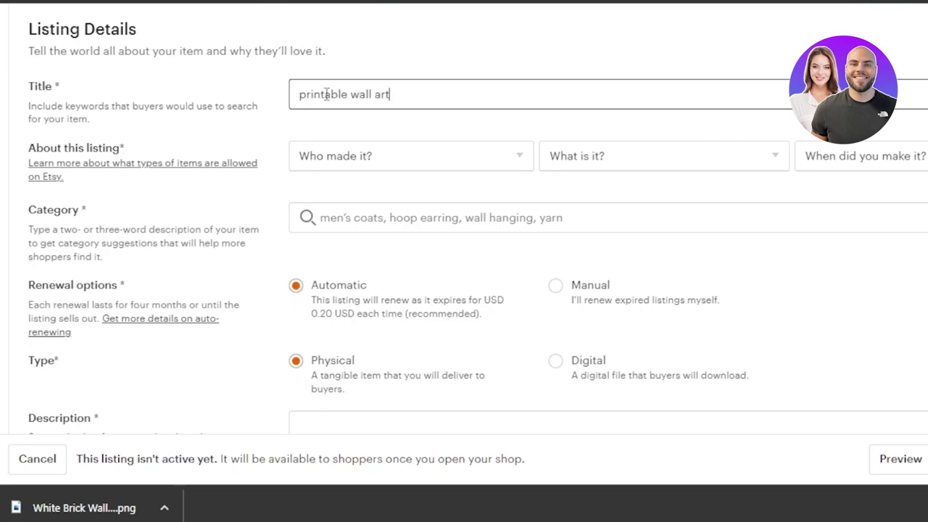
Step: Describe the item as made by "I did", "A finished product", made in "2020 - 2023"
{"action": "left_click", "coordinate": [498, 166]}
{"action": "left_click", "coordinate": [359, 221]}
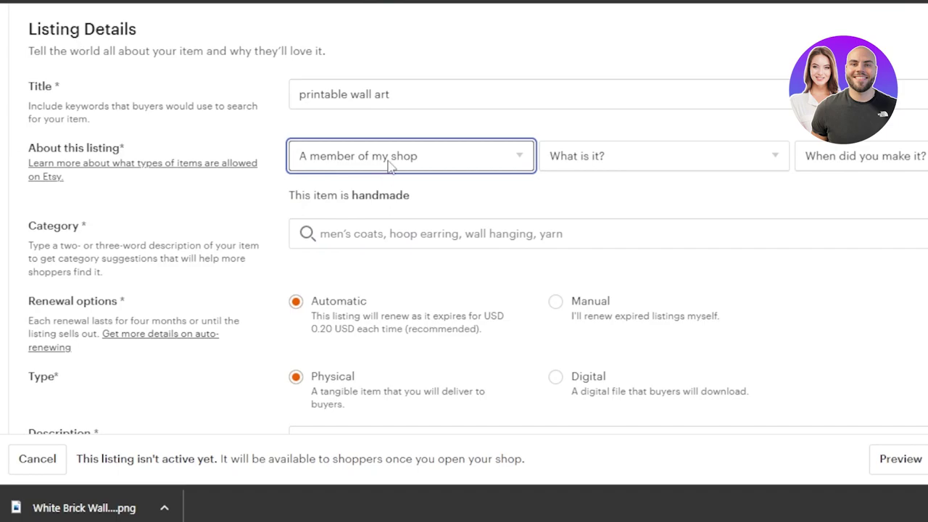
{"action": "left_click", "coordinate": [387, 158]}
{"action": "left_click", "coordinate": [373, 208]}
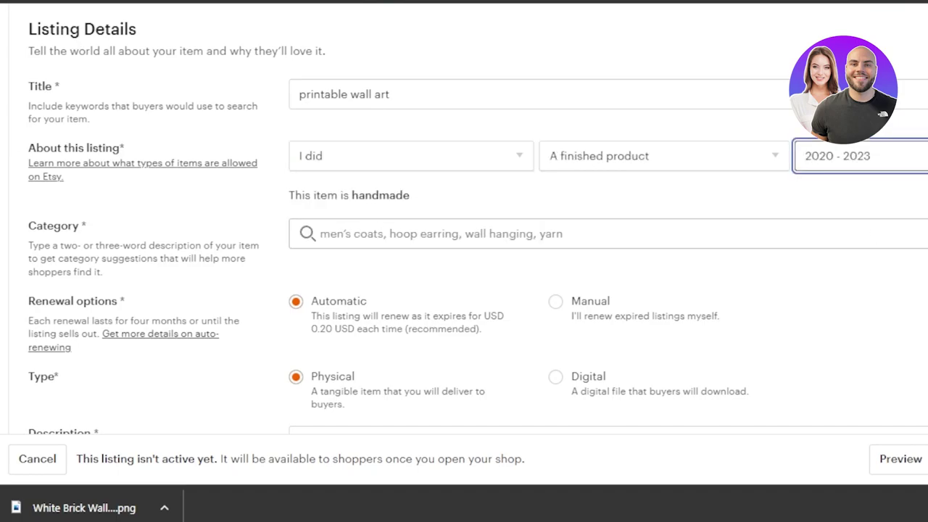
Step: Set the listing's renewal option to Manual and its type to Digital
{"action": "scroll", "coordinate": [464, 239], "scroll_direction": "down", "scroll_amount": 3}
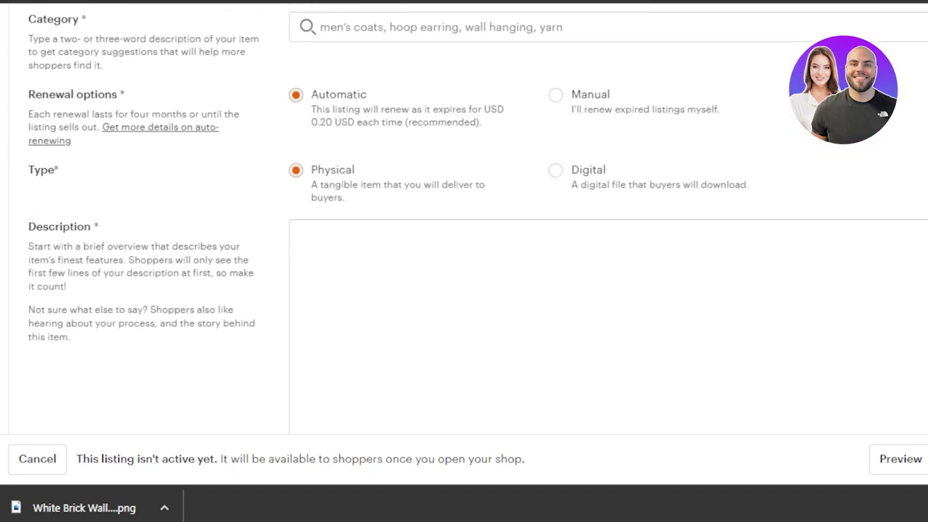
{"action": "left_click", "coordinate": [555, 95]}
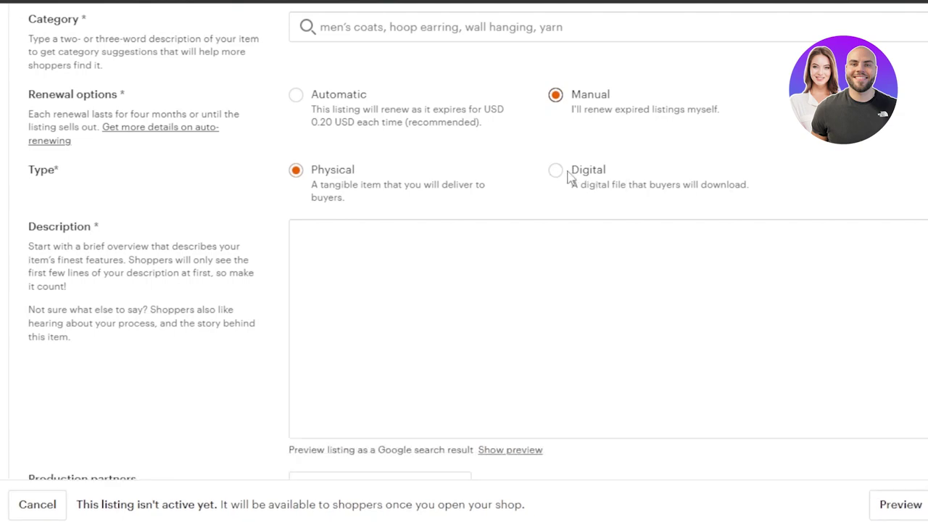
{"action": "left_click", "coordinate": [556, 171]}
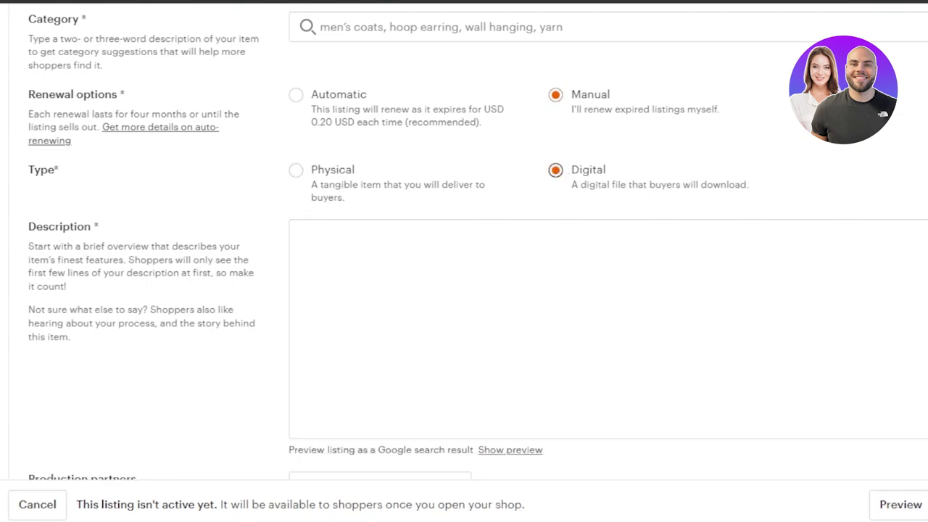
Step: Set the listing's price to $12 under inventory and pricing
{"action": "scroll", "coordinate": [463, 249], "scroll_direction": "down", "scroll_amount": 10}
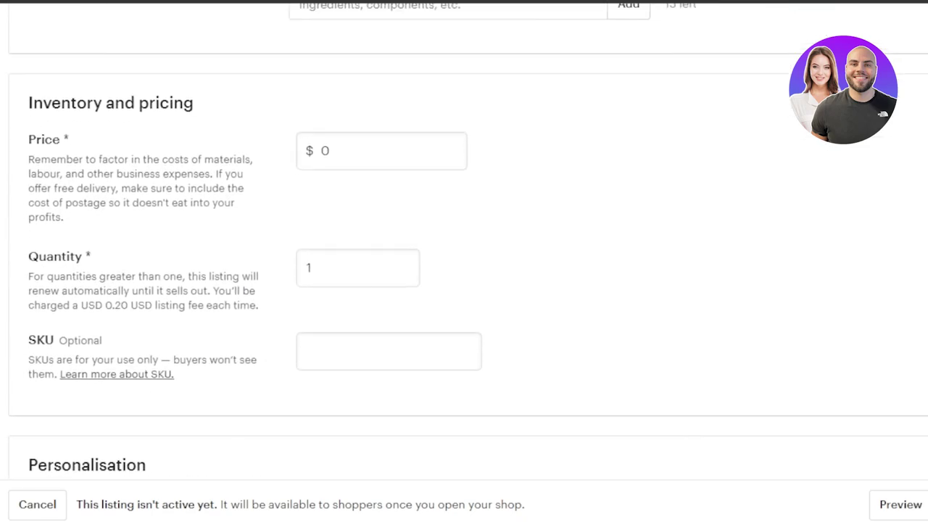
{"action": "left_click", "coordinate": [322, 151]}
{"action": "double_click", "coordinate": [322, 151]}
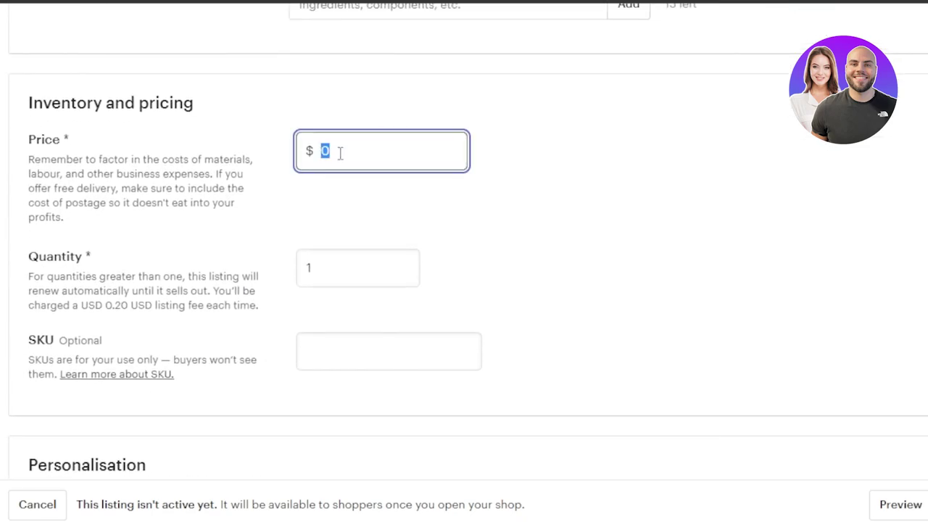
{"action": "key", "text": "BackSpace"}
{"action": "type", "text": "12"}
Step: Upload the wall art file to the listing's digital files for buyers to download
{"action": "scroll", "coordinate": [341, 153], "scroll_direction": "down", "scroll_amount": 6}
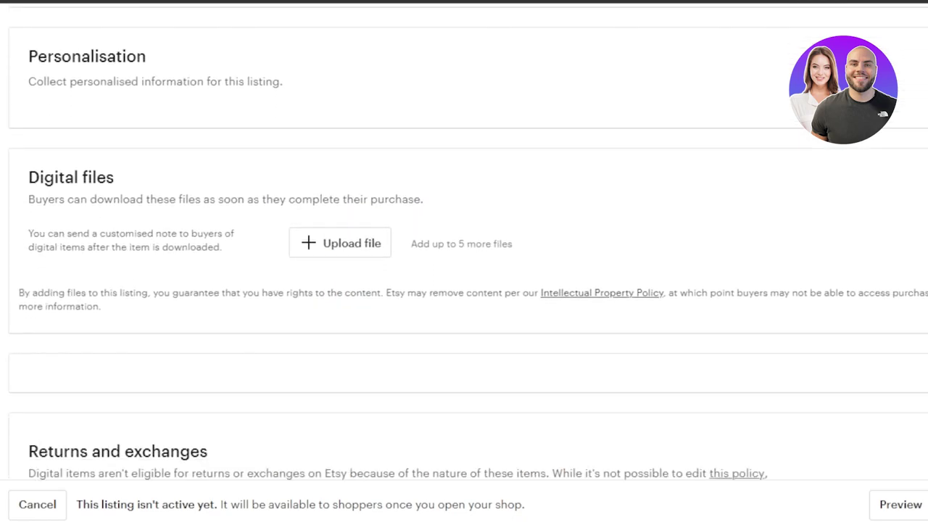
{"action": "left_click", "coordinate": [319, 244]}
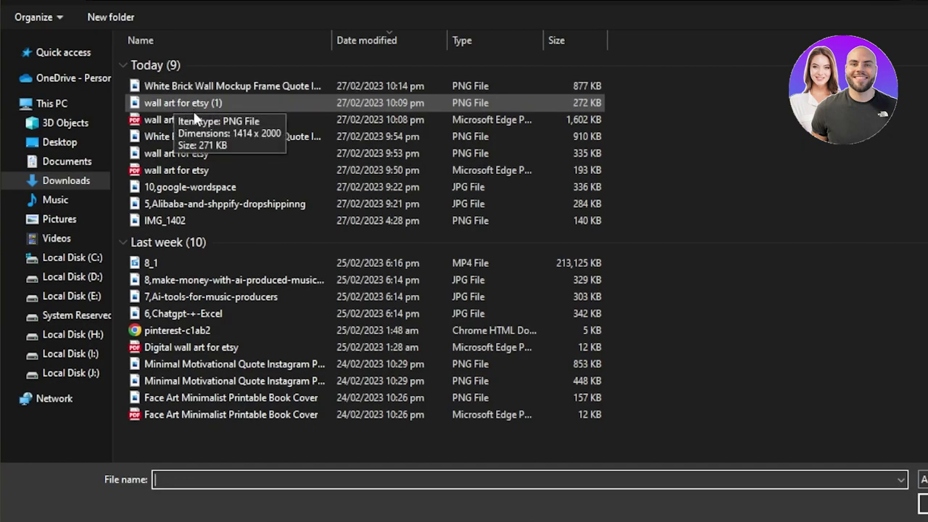
{"action": "double_click", "coordinate": [193, 120]}
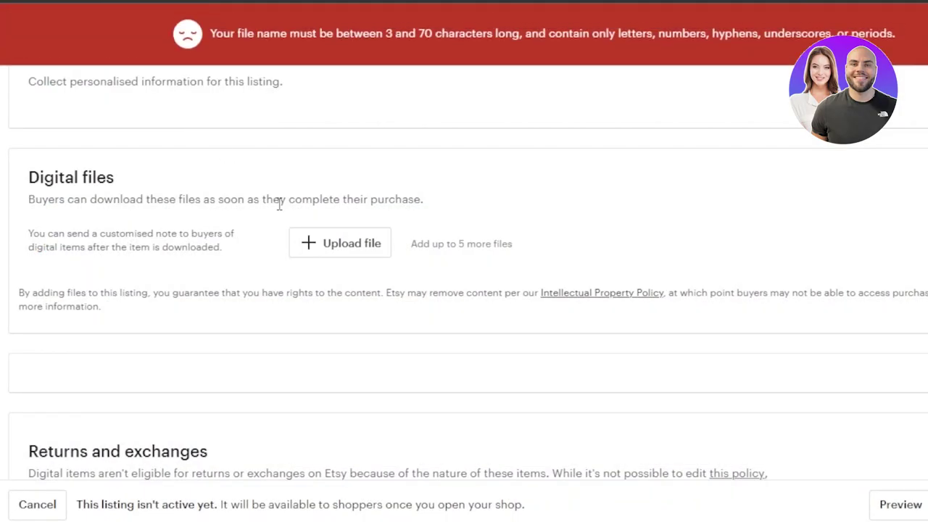
{"action": "left_click", "coordinate": [347, 245]}
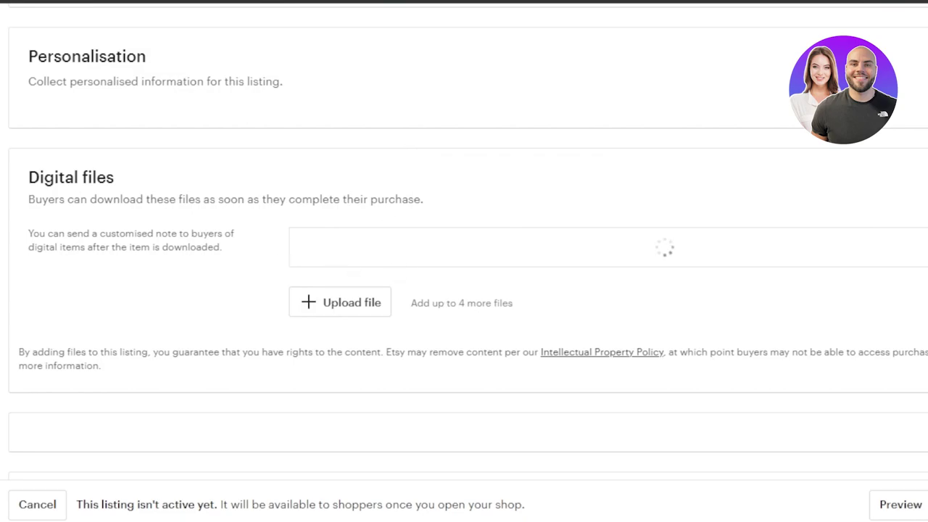
Step: Review the listing form from the digital files back up to the listing photos
{"action": "scroll", "coordinate": [464, 261], "scroll_direction": "up", "scroll_amount": 2}
{"action": "scroll", "coordinate": [464, 261], "scroll_direction": "down", "scroll_amount": 2}
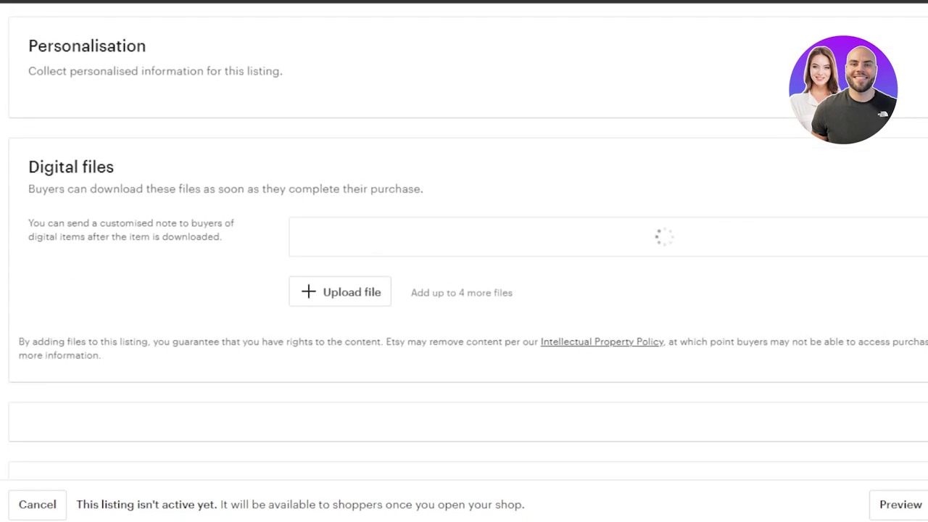
{"action": "scroll", "coordinate": [464, 261], "scroll_direction": "up", "scroll_amount": 15}
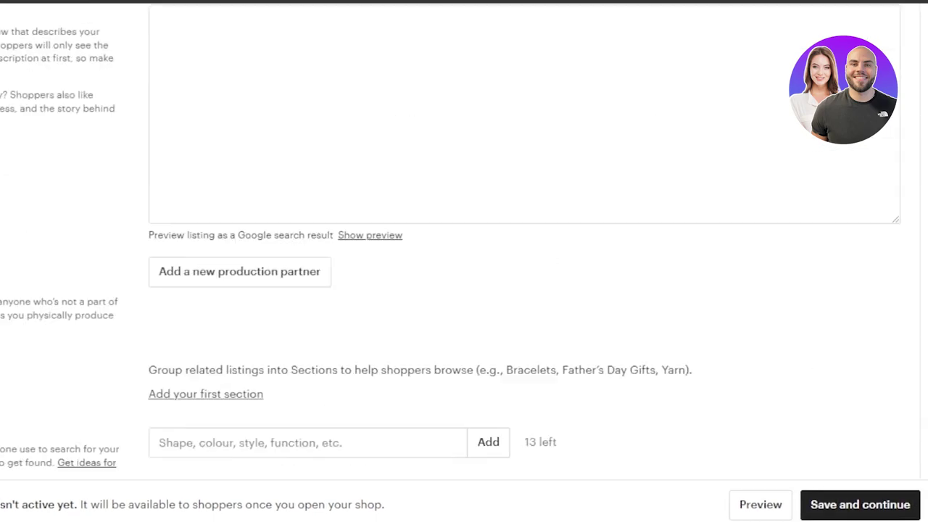
{"action": "scroll", "coordinate": [464, 261], "scroll_direction": "up", "scroll_amount": 10}
{"action": "scroll", "coordinate": [464, 261], "scroll_direction": "down", "scroll_amount": 2}
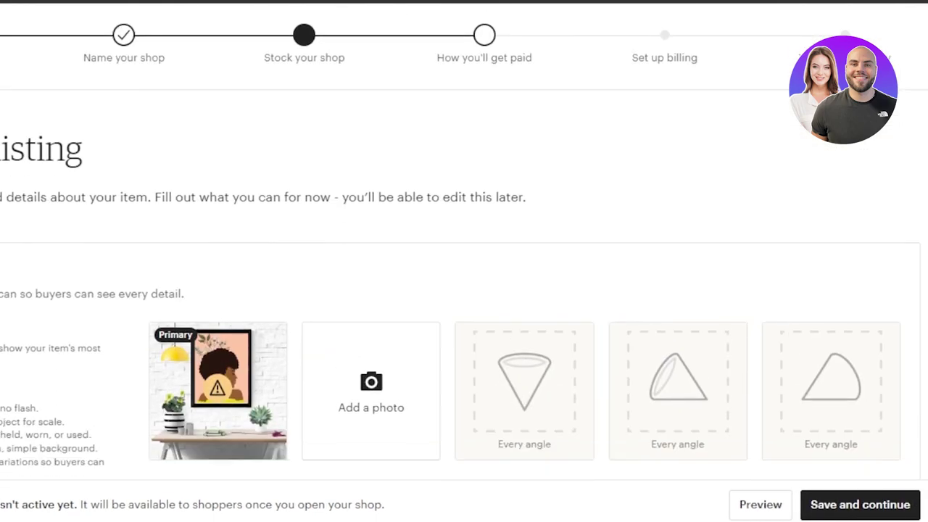
{"action": "scroll", "coordinate": [464, 261], "scroll_direction": "up", "scroll_amount": 2}
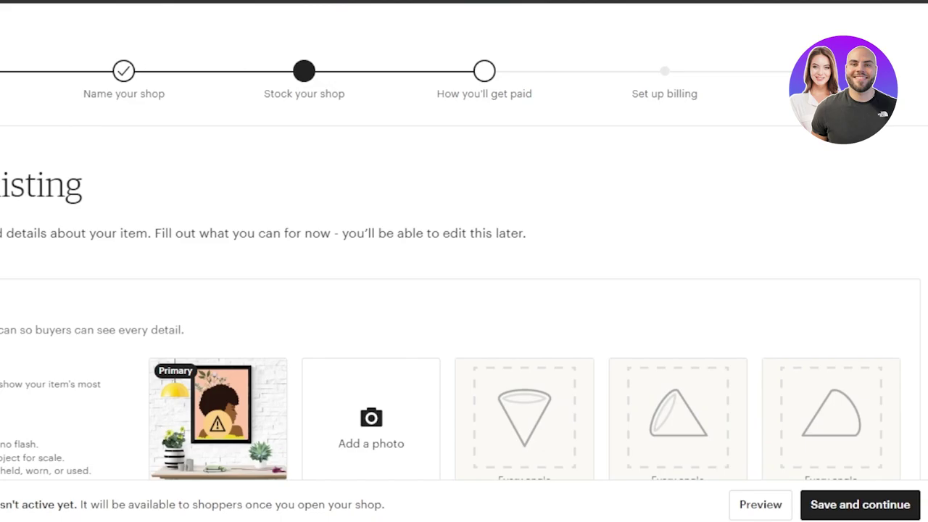